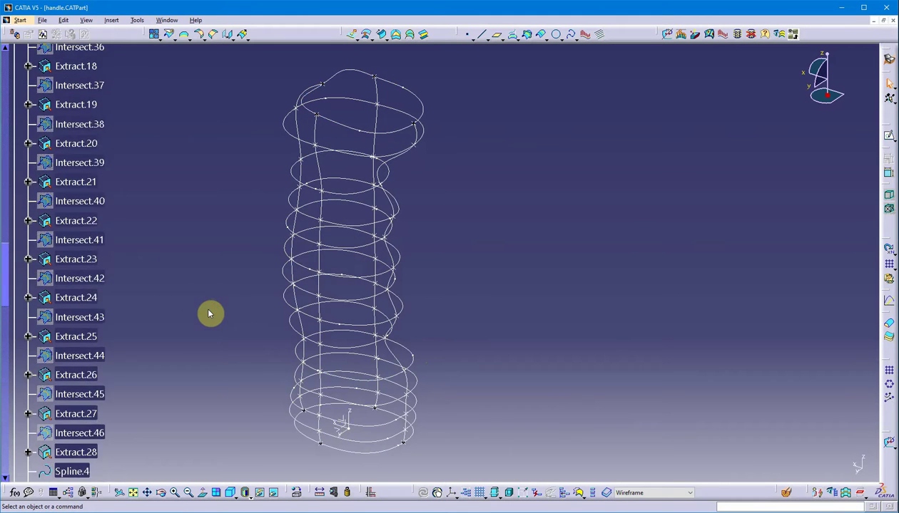
# Step: Zoom and orbit around the handle wireframe to inspect it
pyautogui.scroll(-5, 210, 317)
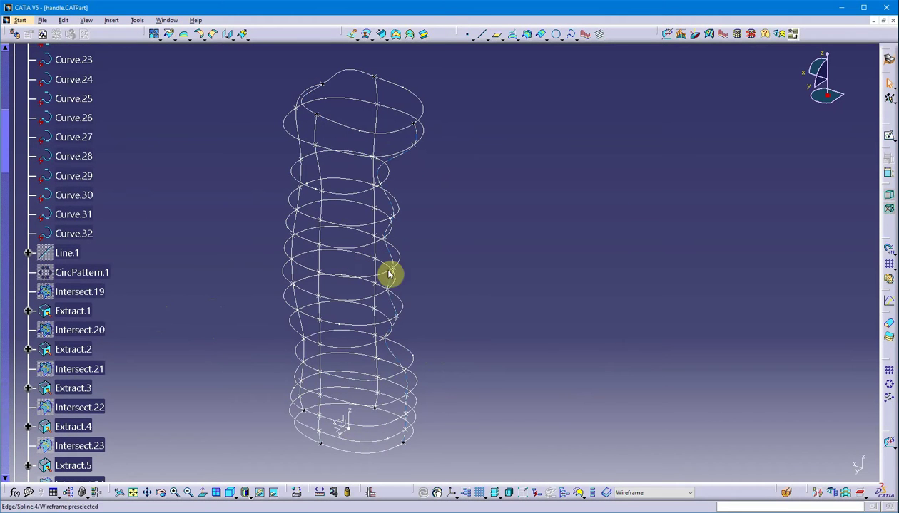
pyautogui.scroll(-3, 174, 295)
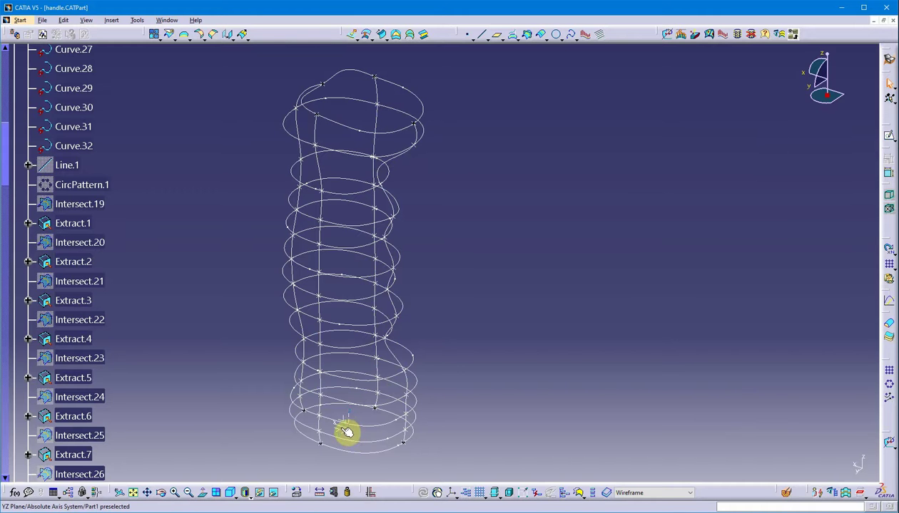
pyautogui.moveTo(346, 432); pyautogui.dragTo(335, 395, button='middle')
pyautogui.scroll(2, 336, 403)
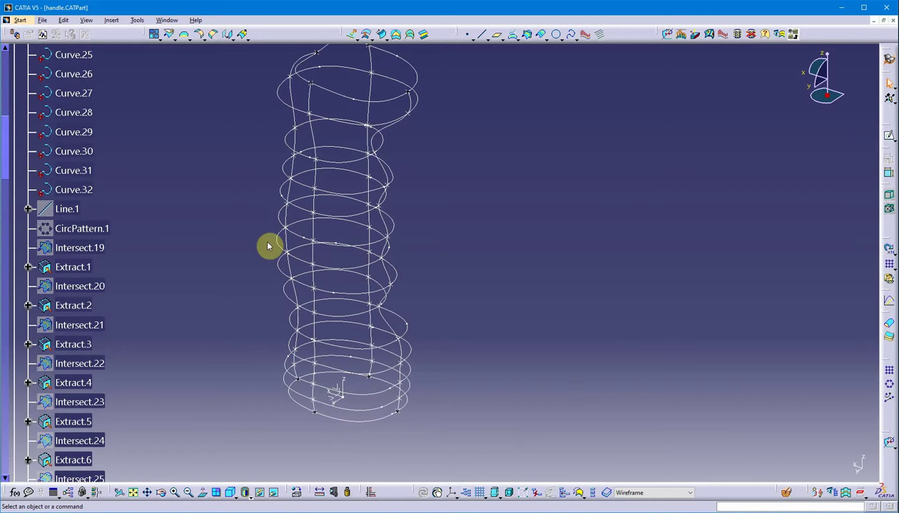
pyautogui.scroll(-15, 202, 287)
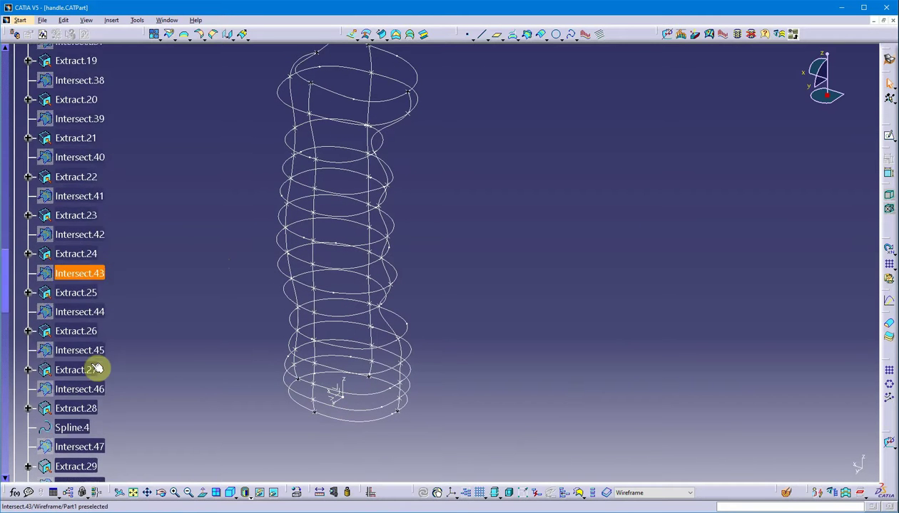
pyautogui.scroll(-15, 96, 368)
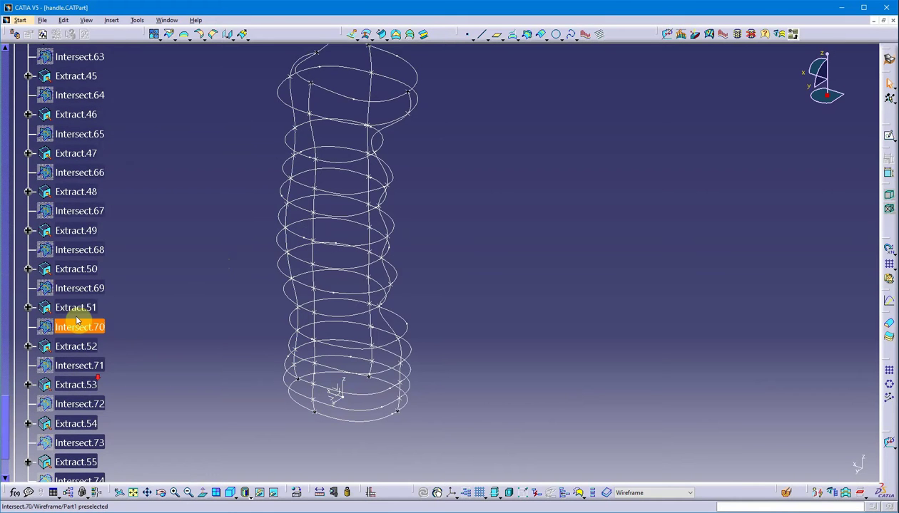
pyautogui.scroll(-5, 120, 381)
pyautogui.scroll(2, 126, 377)
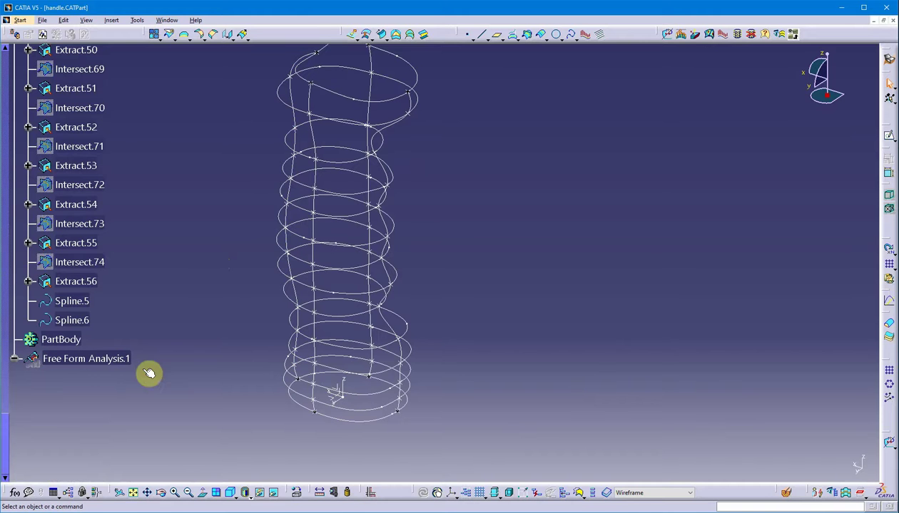
# Step: Check the handle in the Right and Front standard views, then orbit back to 3D
pyautogui.click(246, 497)
pyautogui.click(242, 472)
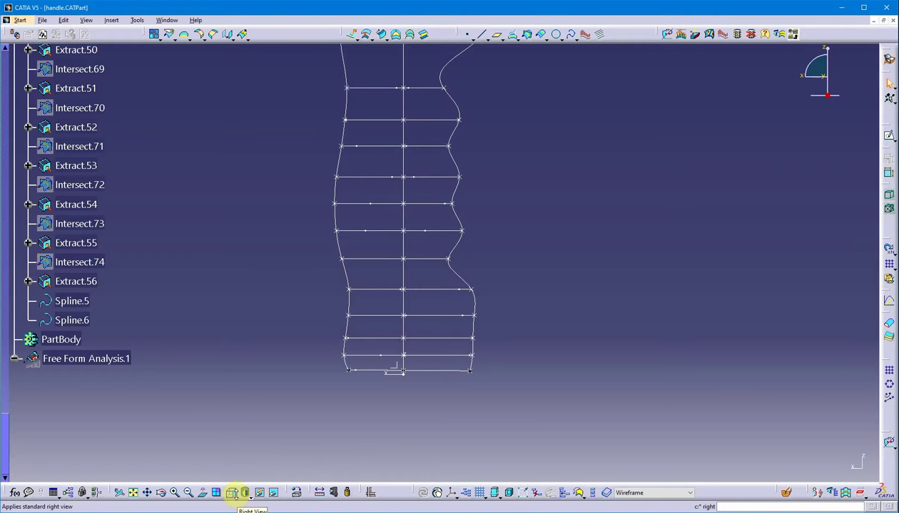
pyautogui.click(236, 496)
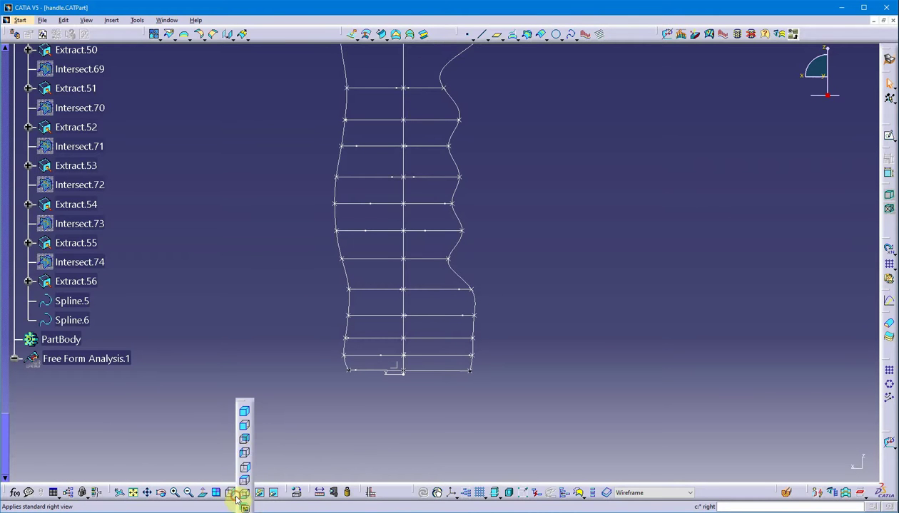
pyautogui.click(245, 428)
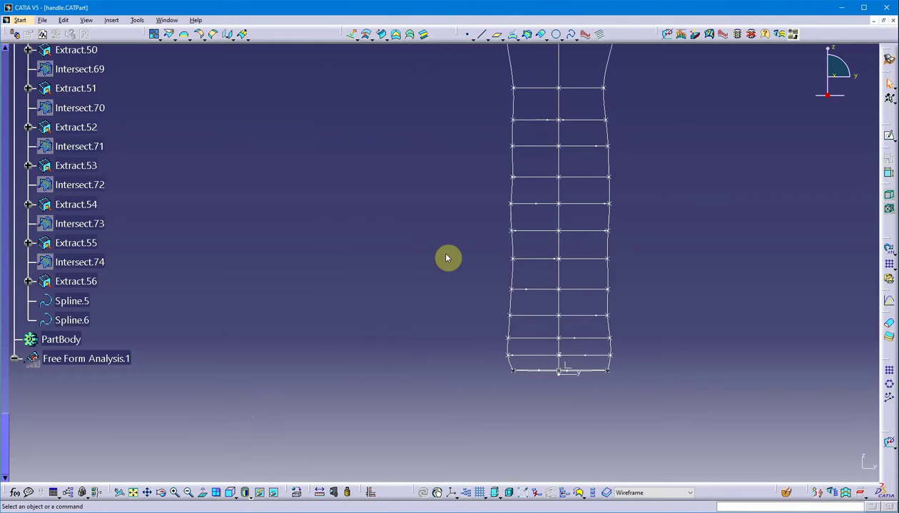
pyautogui.moveTo(527, 284); pyautogui.dragTo(387, 349, button='middle')
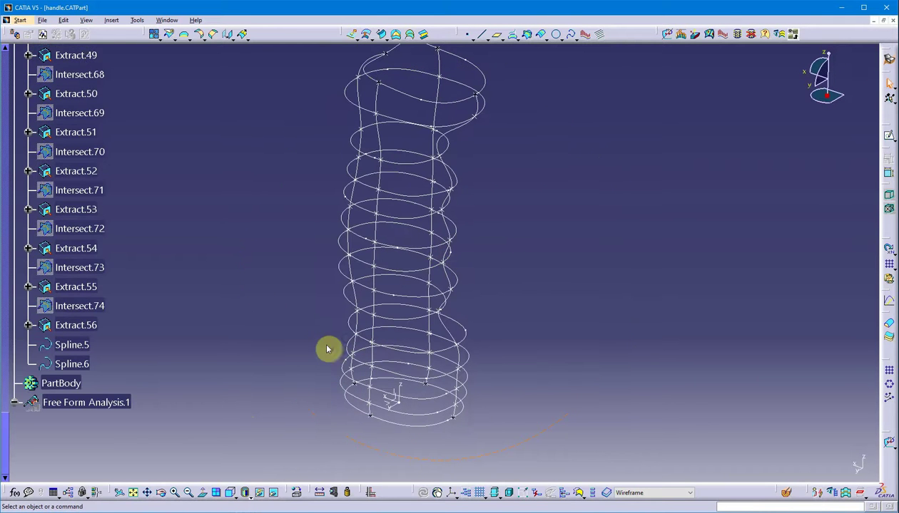
pyautogui.moveTo(288, 367)
pyautogui.mouseDown(button='middle')
pyautogui.moveTo(259, 380)
pyautogui.moveTo(291, 378)
pyautogui.moveTo(271, 380)
pyautogui.moveTo(273, 368)
pyautogui.moveTo(299, 360)
pyautogui.mouseUp(button='middle')
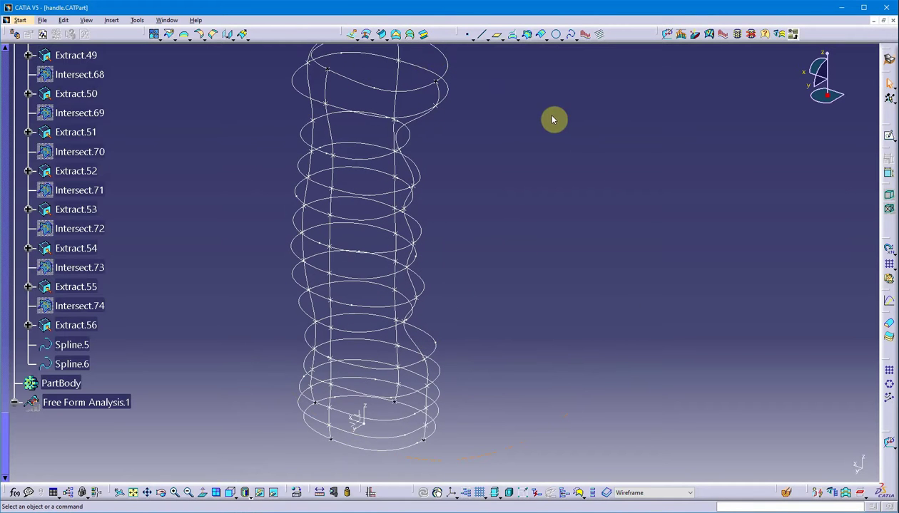
pyautogui.moveTo(542, 240); pyautogui.dragTo(495, 243, button='middle')
# Step: Show a porcupine curvature comb on the handle's left guide curve
pyautogui.click(723, 35)
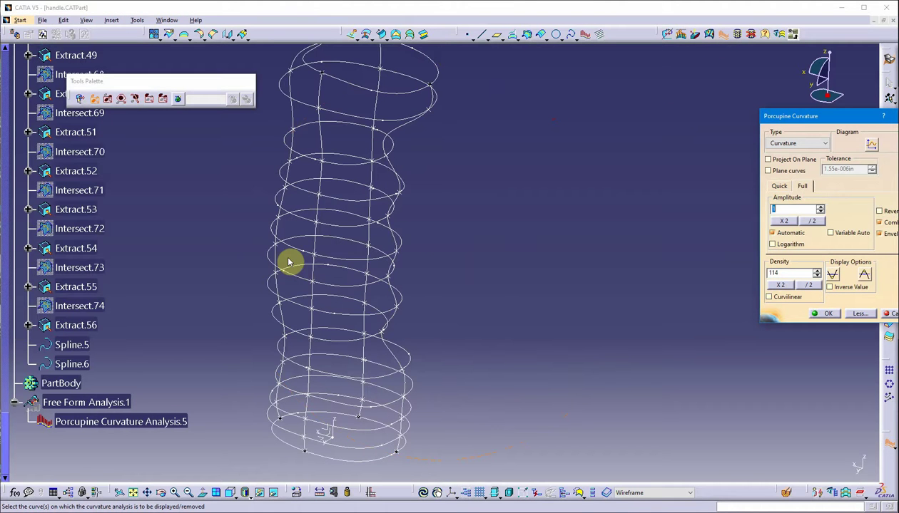
pyautogui.moveTo(391, 337); pyautogui.dragTo(471, 289, button='middle')
pyautogui.moveTo(433, 381); pyautogui.dragTo(467, 395, button='middle')
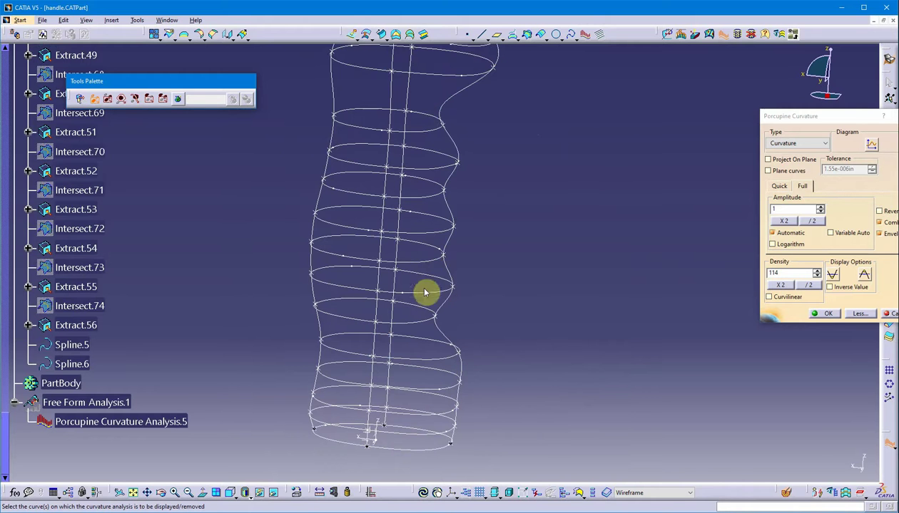
pyautogui.moveTo(500, 377); pyautogui.dragTo(474, 264, button='middle')
pyautogui.moveTo(454, 306); pyautogui.dragTo(511, 323, button='middle')
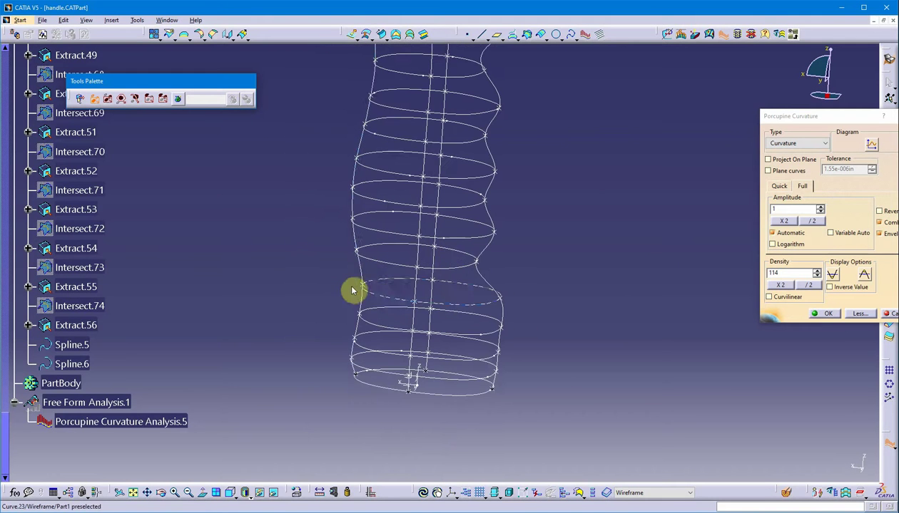
pyautogui.click(351, 301)
pyautogui.moveTo(368, 323); pyautogui.dragTo(431, 332, button='middle')
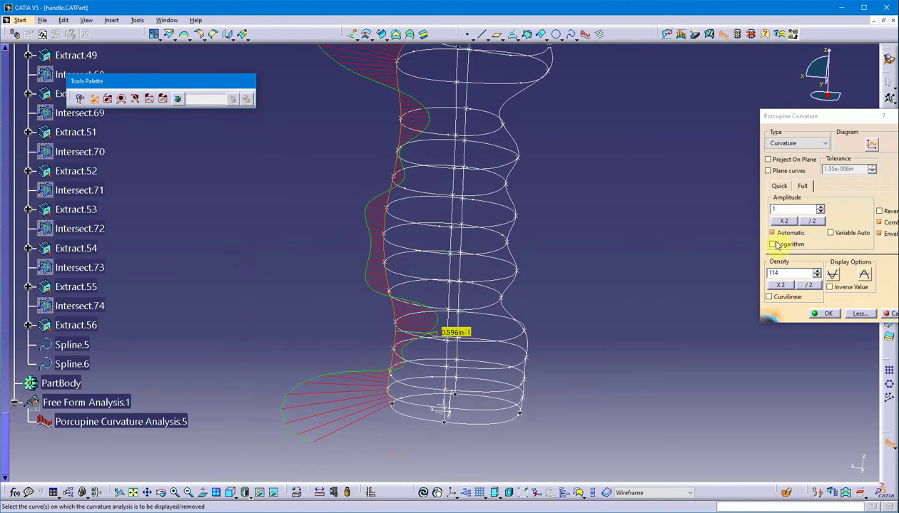
# Step: Double the comb amplitude, halve it back to 1, then cancel the analysis
pyautogui.click(793, 224)
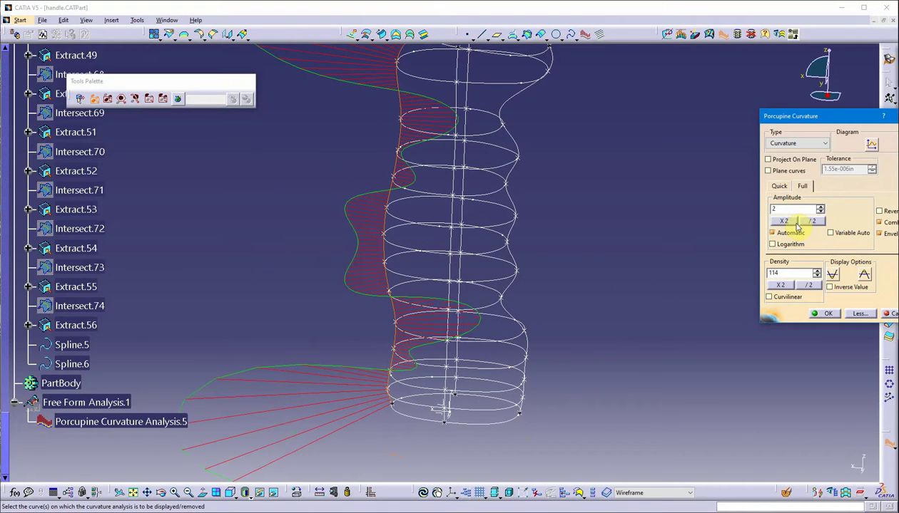
pyautogui.click(804, 223)
pyautogui.moveTo(661, 281); pyautogui.dragTo(575, 154, button='middle')
pyautogui.click(888, 314)
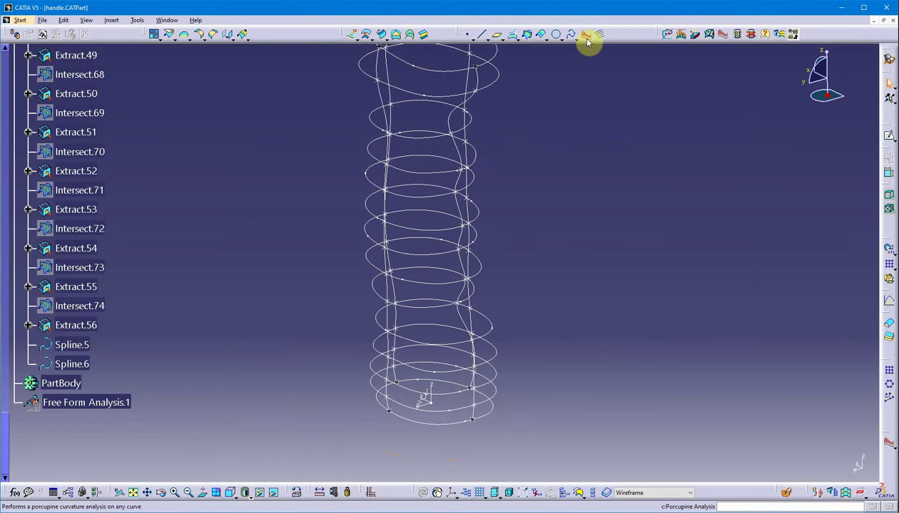
# Step: Preview the porcupine curvature comb on Spline.6, then cancel it
pyautogui.click(585, 34)
pyautogui.moveTo(454, 361); pyautogui.dragTo(395, 335, button='middle')
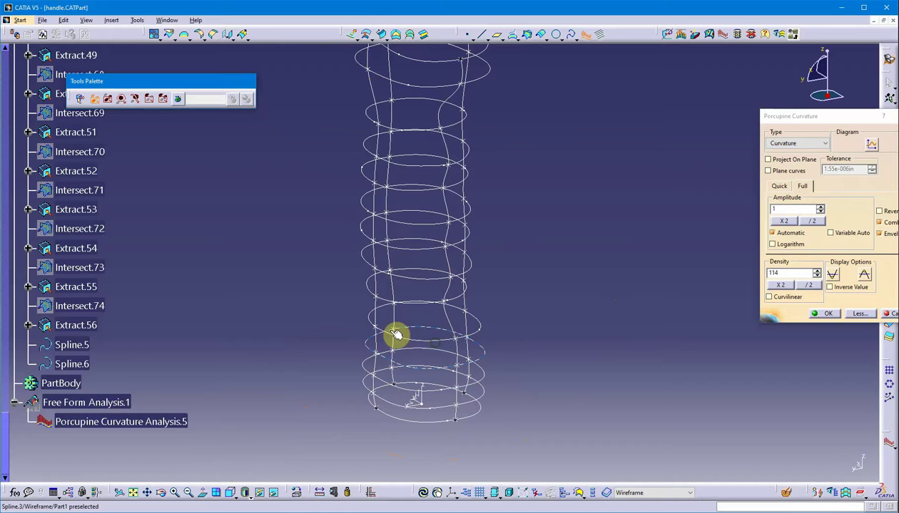
pyautogui.click(380, 320)
pyautogui.moveTo(537, 336)
pyautogui.mouseDown(button='middle')
pyautogui.moveTo(481, 334)
pyautogui.moveTo(427, 303)
pyautogui.moveTo(419, 287)
pyautogui.moveTo(453, 284)
pyautogui.moveTo(418, 273)
pyautogui.moveTo(474, 275)
pyautogui.moveTo(493, 315)
pyautogui.moveTo(413, 306)
pyautogui.moveTo(432, 371)
pyautogui.moveTo(479, 326)
pyautogui.moveTo(518, 330)
pyautogui.moveTo(399, 299)
pyautogui.moveTo(355, 267)
pyautogui.moveTo(523, 330)
pyautogui.mouseUp(button='middle')
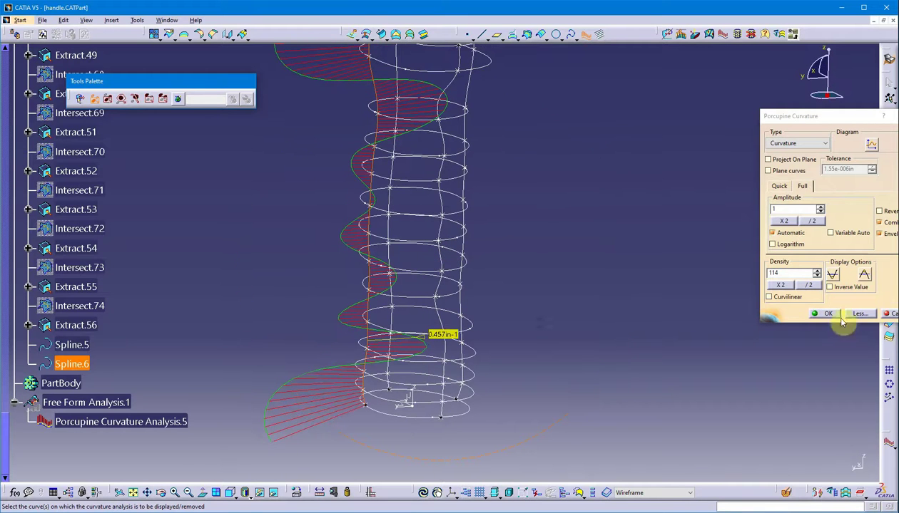
pyautogui.click(824, 314)
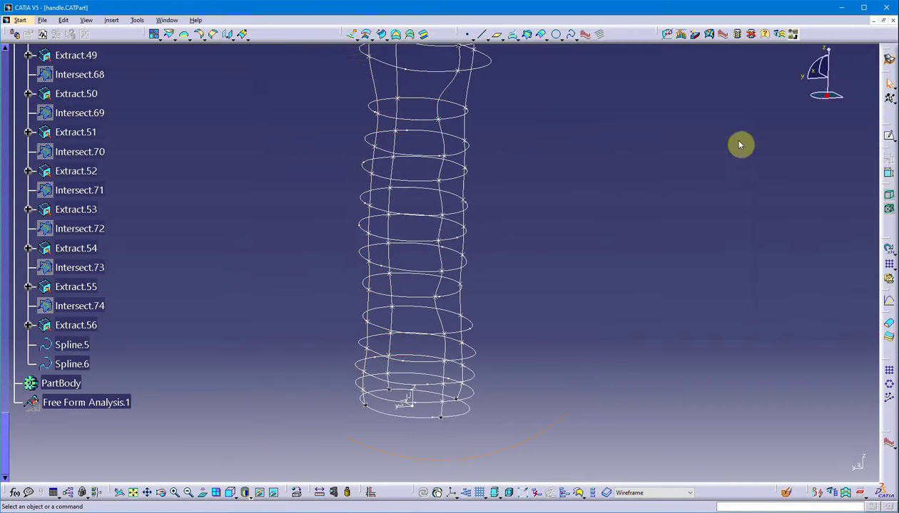
# Step: Preview the porcupine curvature comb on Spline.5, then cancel it
pyautogui.click(586, 34)
pyautogui.click(465, 249)
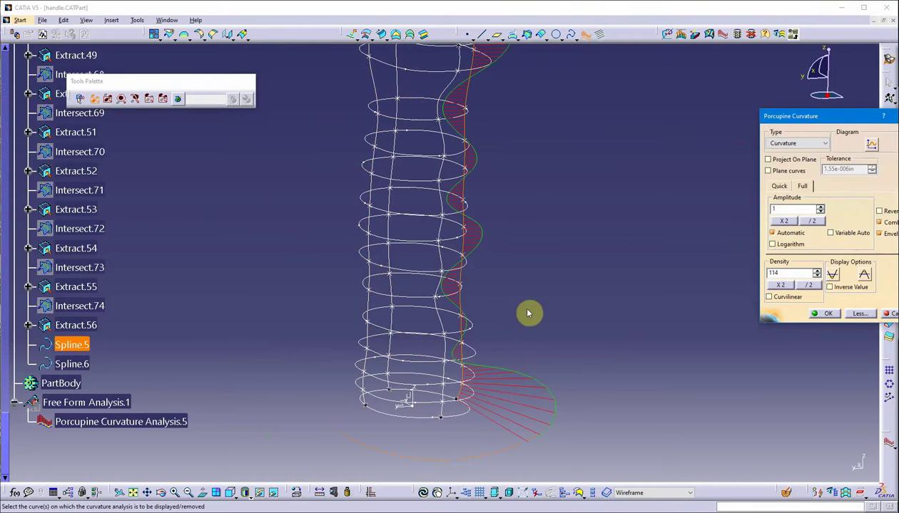
pyautogui.moveTo(528, 311); pyautogui.dragTo(465, 387, button='middle')
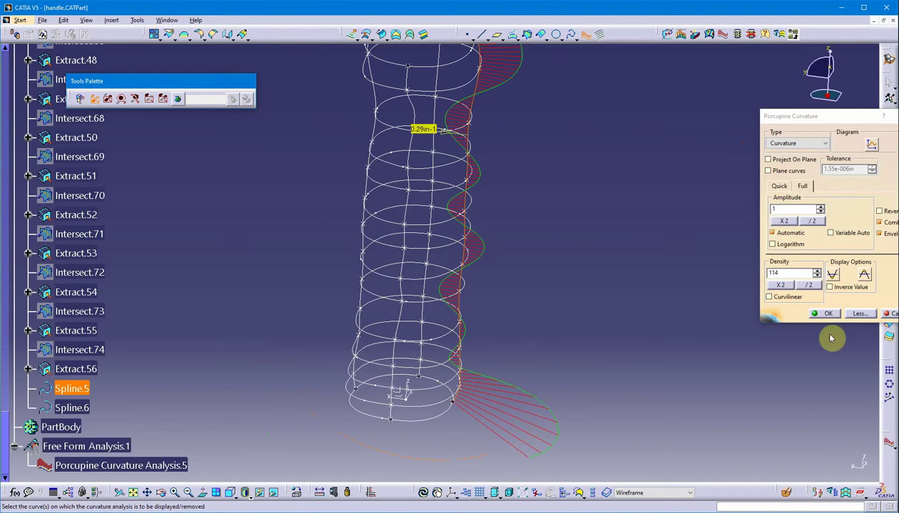
pyautogui.click(893, 315)
pyautogui.moveTo(586, 277); pyautogui.dragTo(432, 243, button='middle')
pyautogui.moveTo(469, 343); pyautogui.dragTo(400, 306, button='middle')
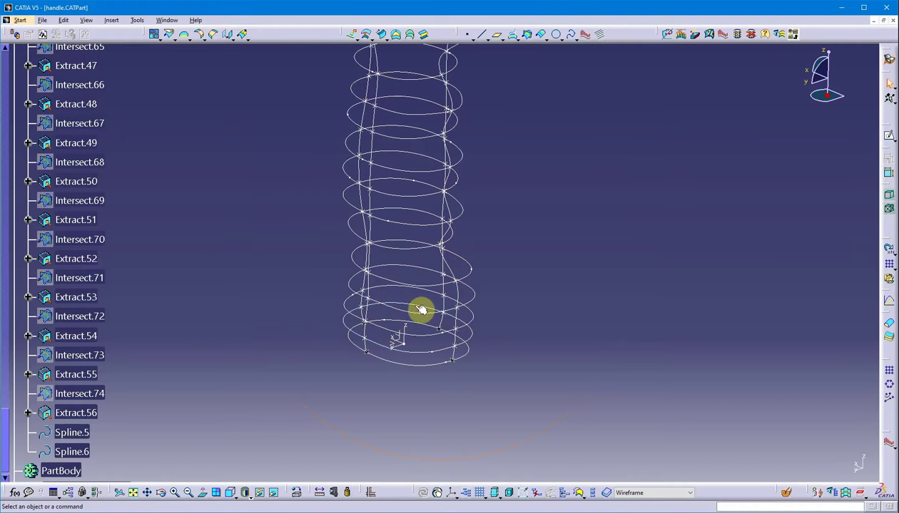
pyautogui.moveTo(420, 310); pyautogui.dragTo(407, 344, button='middle')
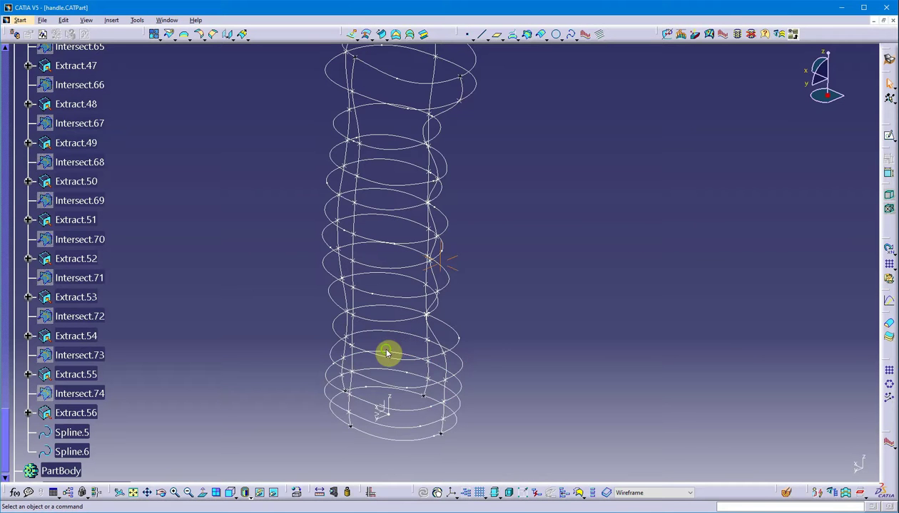
pyautogui.moveTo(388, 353); pyautogui.dragTo(372, 353, button='middle')
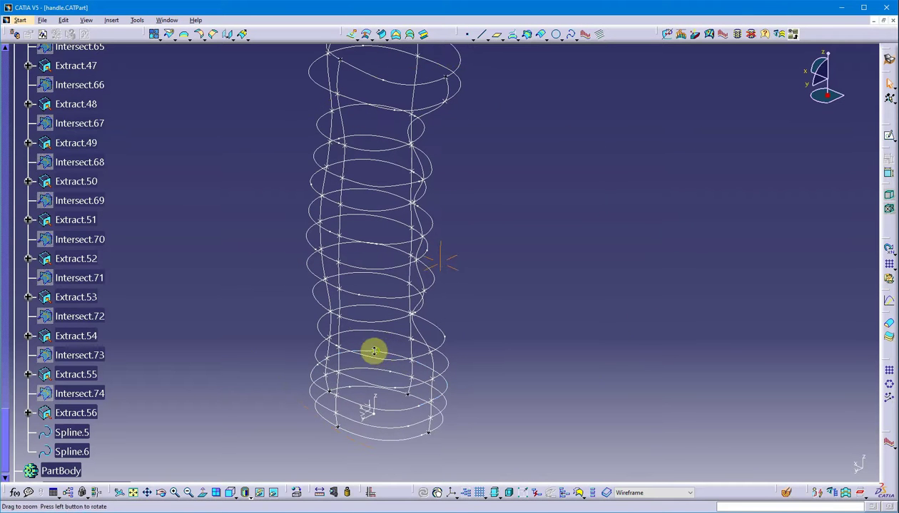
# Step: Hide the two guide splines and show the scanned Mesh set
pyautogui.click(430, 342)
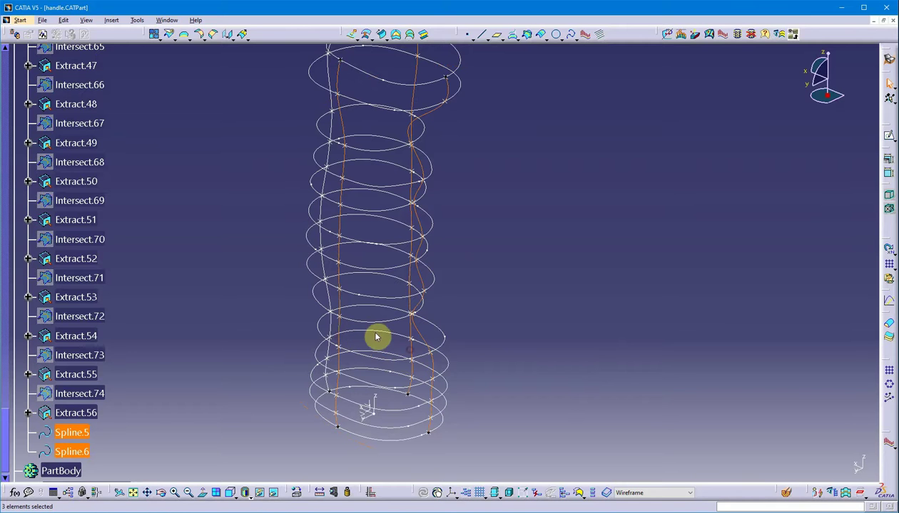
pyautogui.rightClick(337, 327)
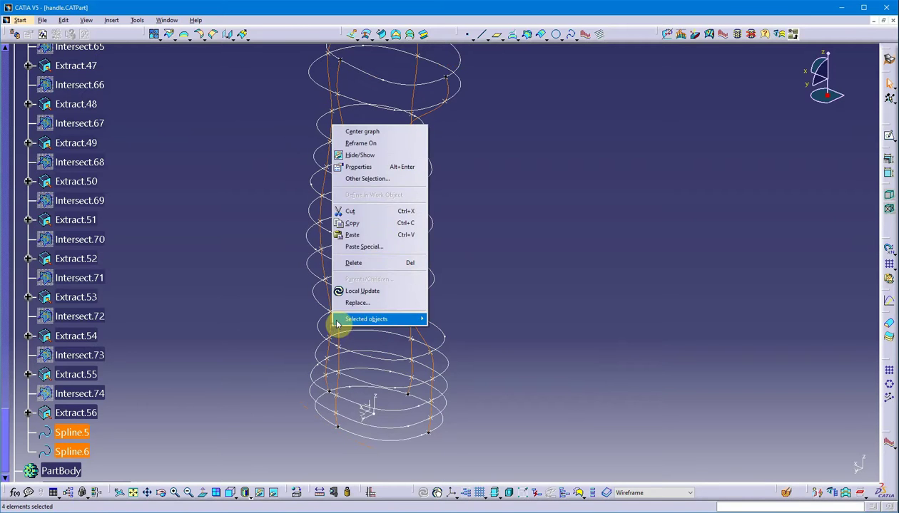
pyautogui.click(392, 160)
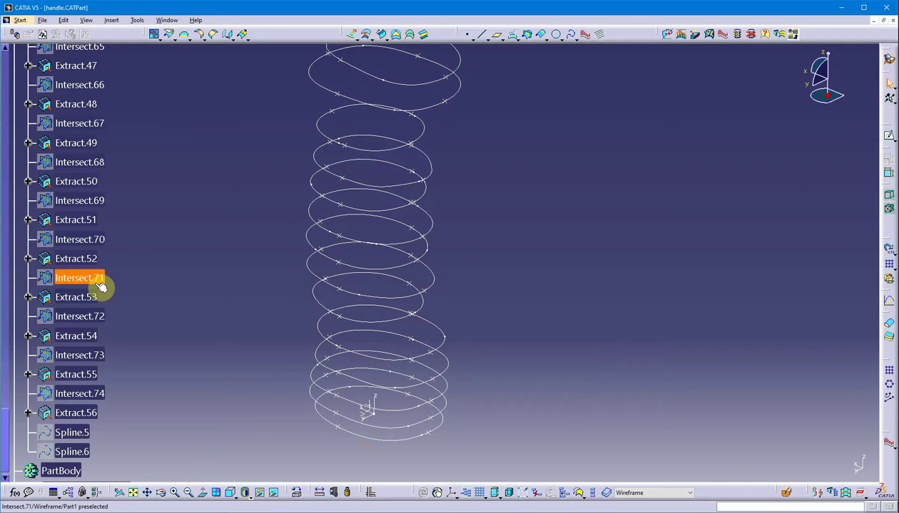
pyautogui.scroll(10, 171, 275)
pyautogui.scroll(15, 166, 265)
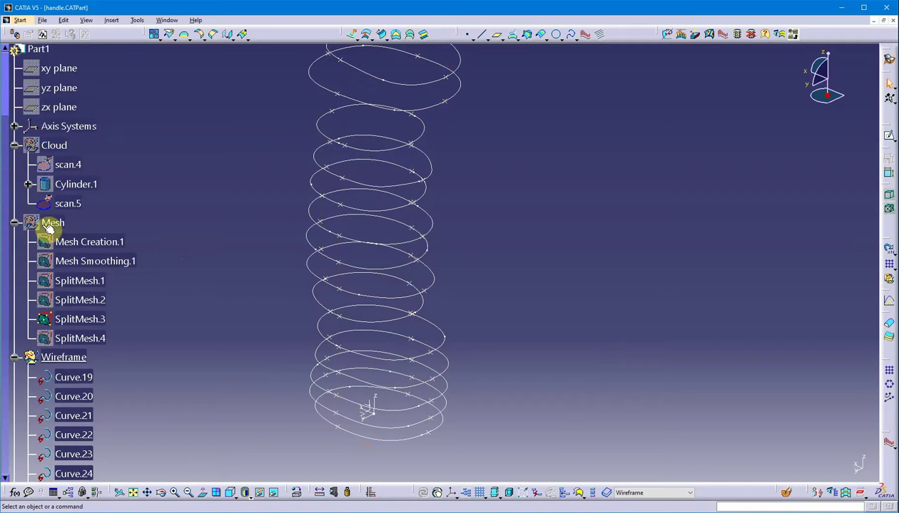
pyautogui.rightClick(42, 224)
pyautogui.click(80, 258)
pyautogui.moveTo(250, 361); pyautogui.dragTo(341, 321, button='middle')
# Step: Hide section curve Curve.19, undoing an accidental hide of SplitMesh.3
pyautogui.click(350, 334)
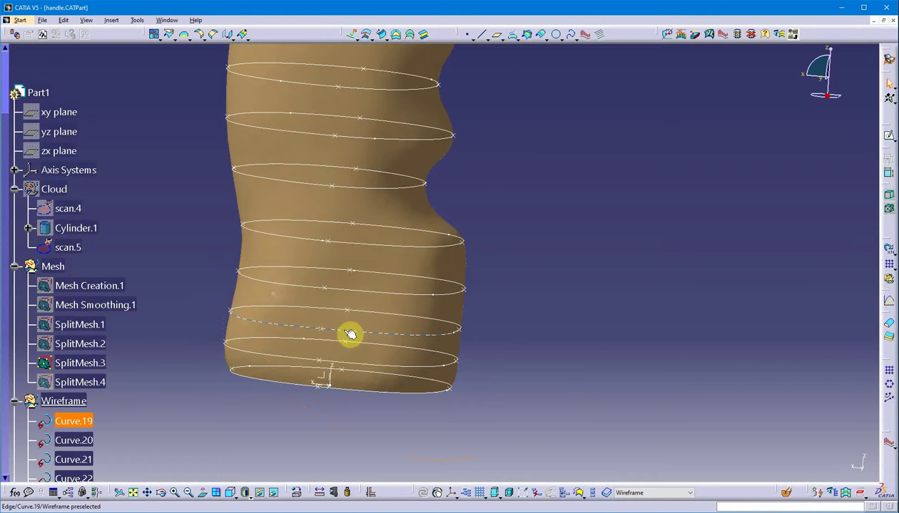
pyautogui.rightClick(344, 334)
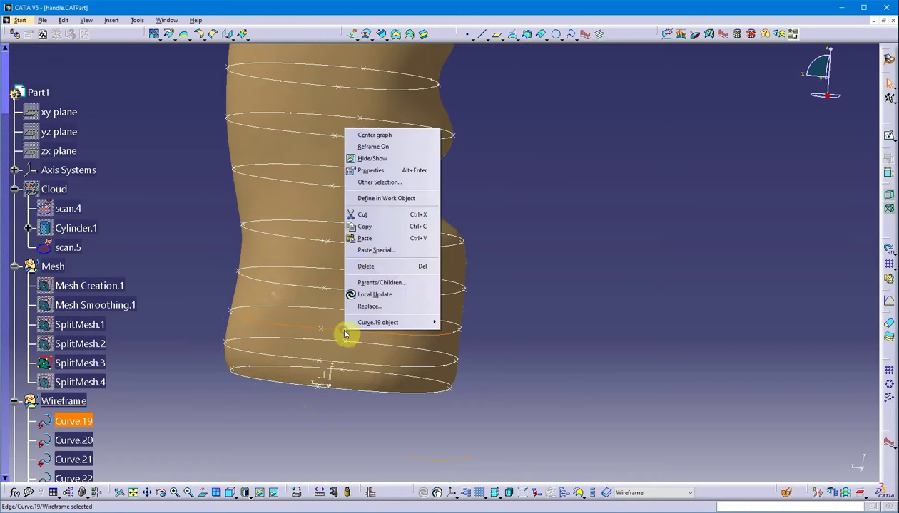
pyautogui.click(373, 159)
pyautogui.click(394, 195)
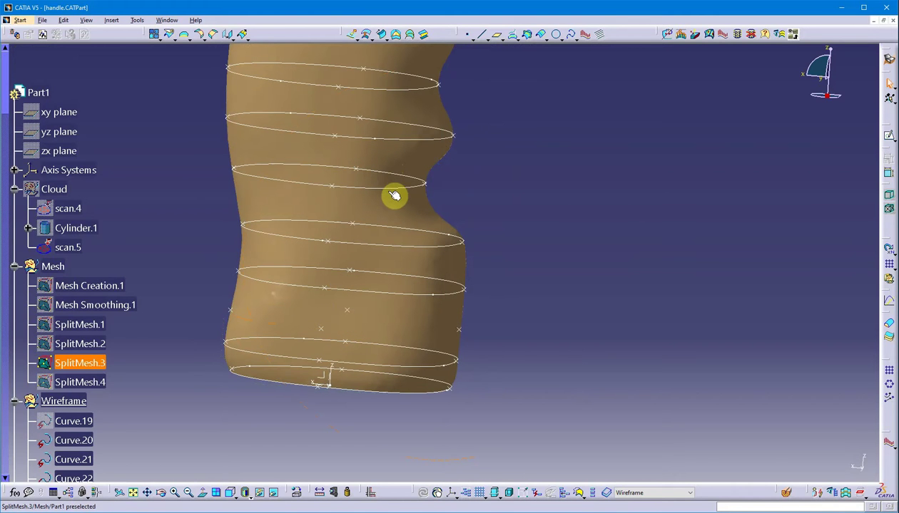
pyautogui.rightClick(379, 298)
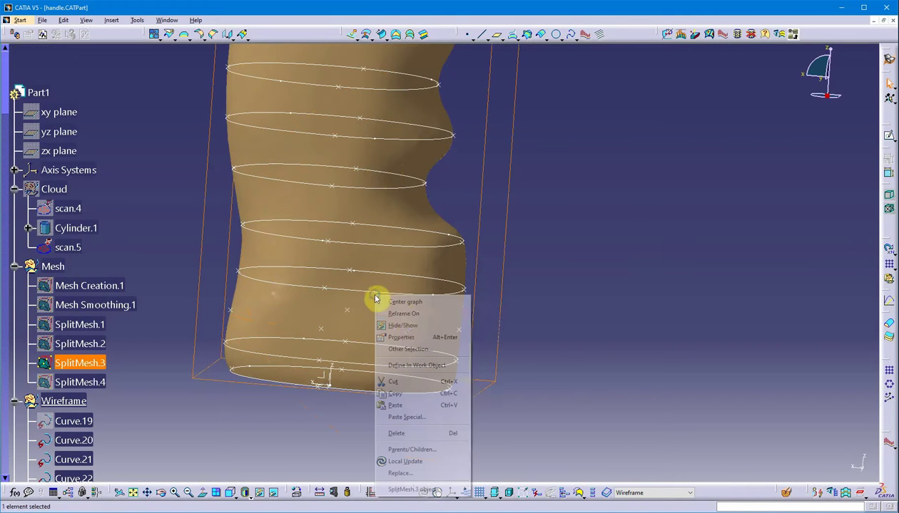
pyautogui.click(403, 326)
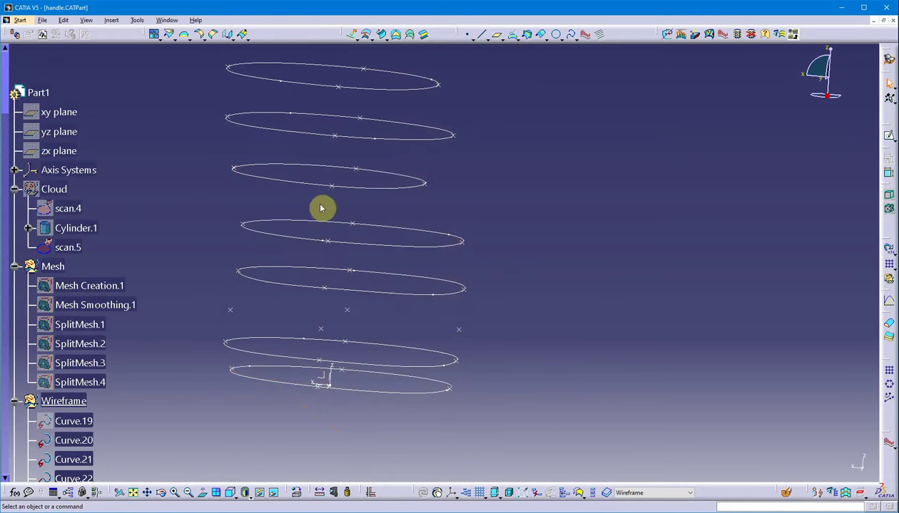
pyautogui.hotkey('ctrl', 'z')
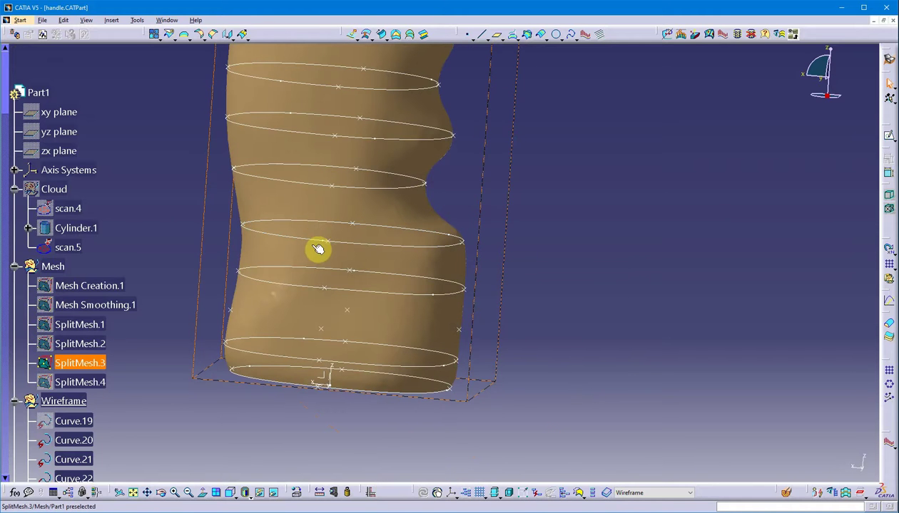
# Step: Hide section curves Curve.24, Curve.25, Curve.26 and Curve.28
pyautogui.rightClick(310, 290)
pyautogui.click(332, 317)
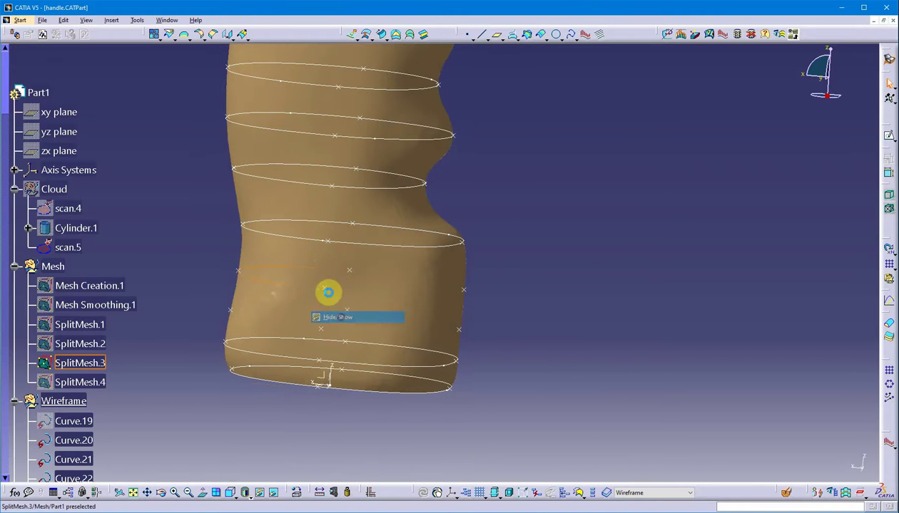
pyautogui.moveTo(327, 293); pyautogui.dragTo(331, 268, button='middle')
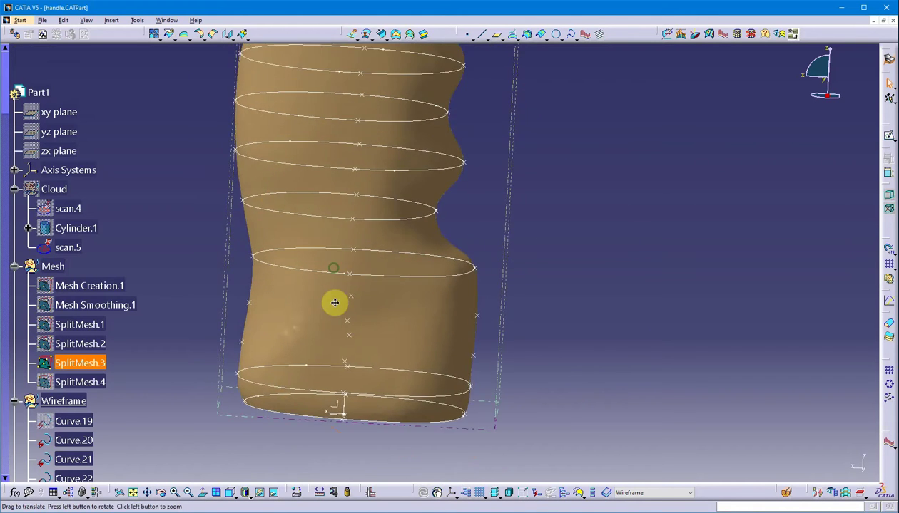
pyautogui.moveTo(334, 303); pyautogui.dragTo(331, 351, button='middle')
pyautogui.click(335, 323)
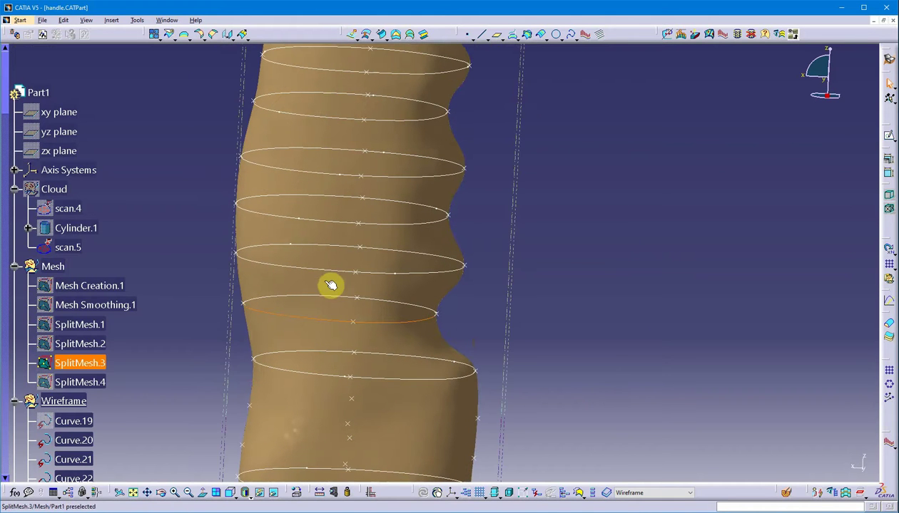
pyautogui.click(328, 275)
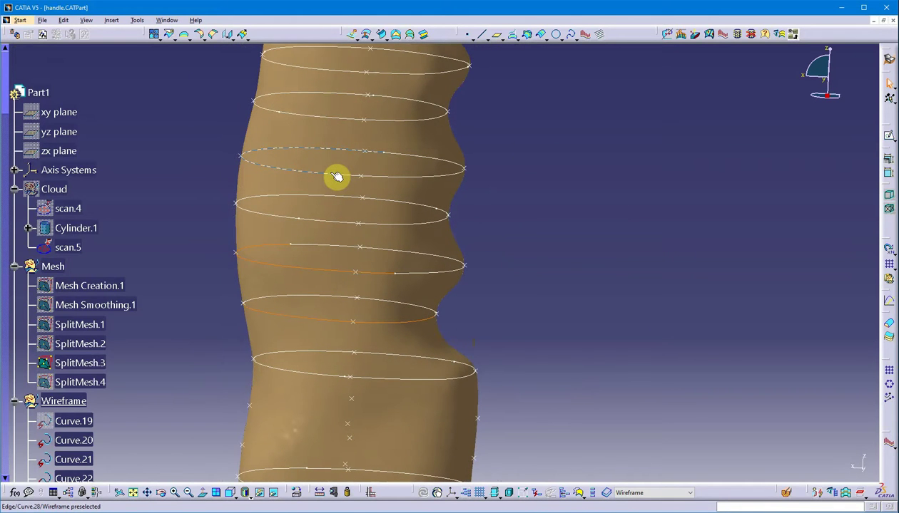
pyautogui.click(335, 164)
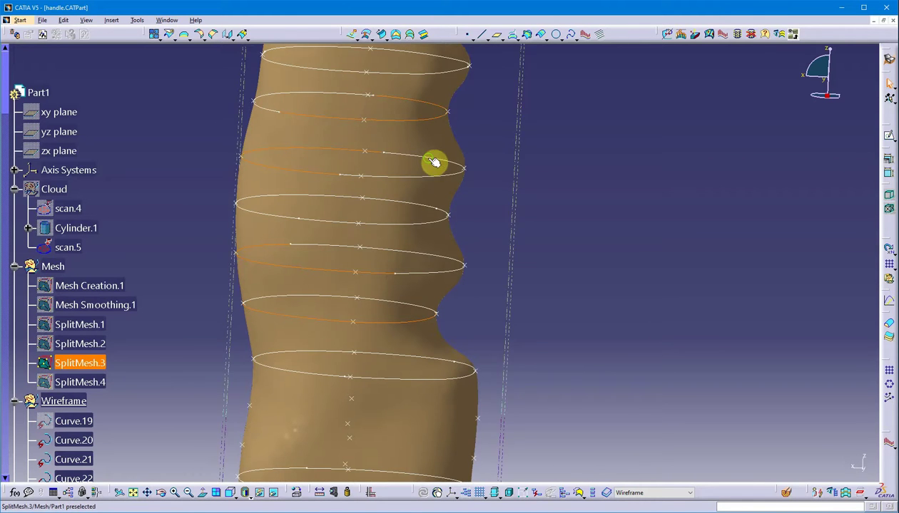
pyautogui.moveTo(433, 161); pyautogui.dragTo(391, 371, button='middle')
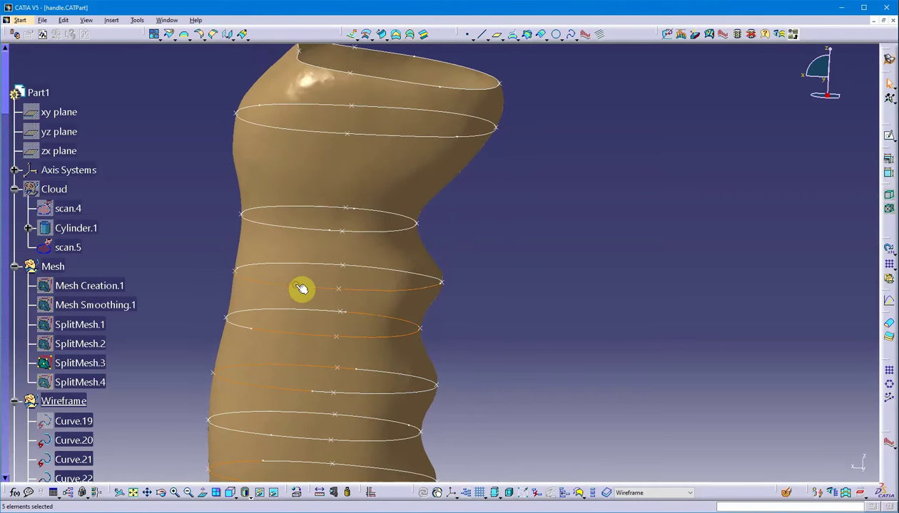
pyautogui.rightClick(302, 288)
pyautogui.click(317, 315)
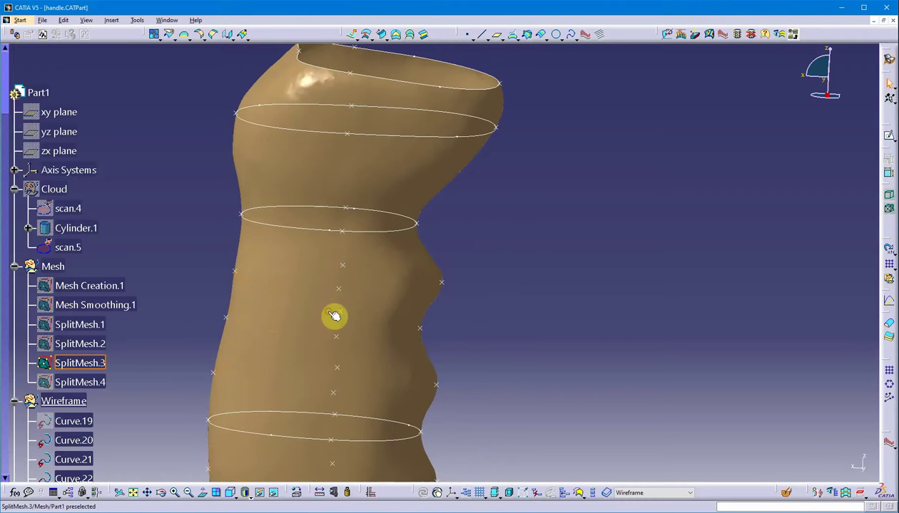
# Step: Pan, rotate and zoom the handle mesh to show its top opening
pyautogui.moveTo(335, 315); pyautogui.dragTo(385, 405, button='middle')
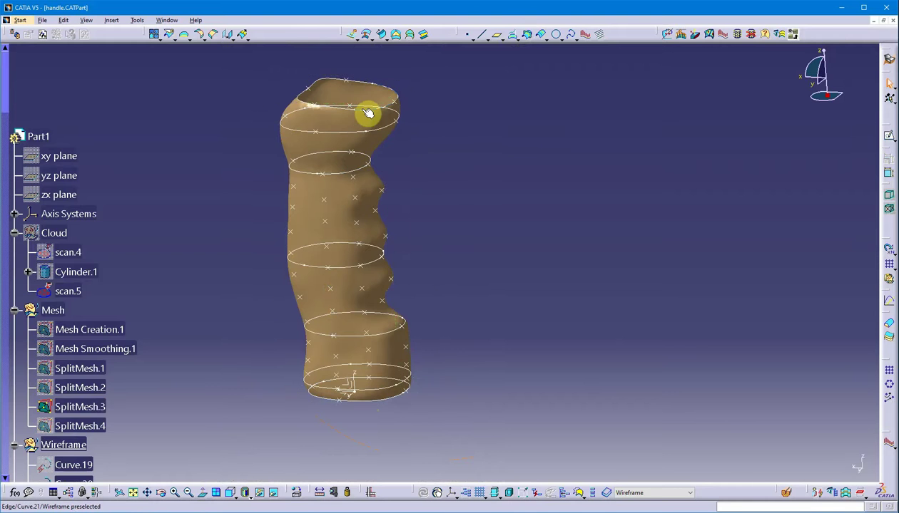
pyautogui.moveTo(383, 165); pyautogui.dragTo(402, 227, button='middle')
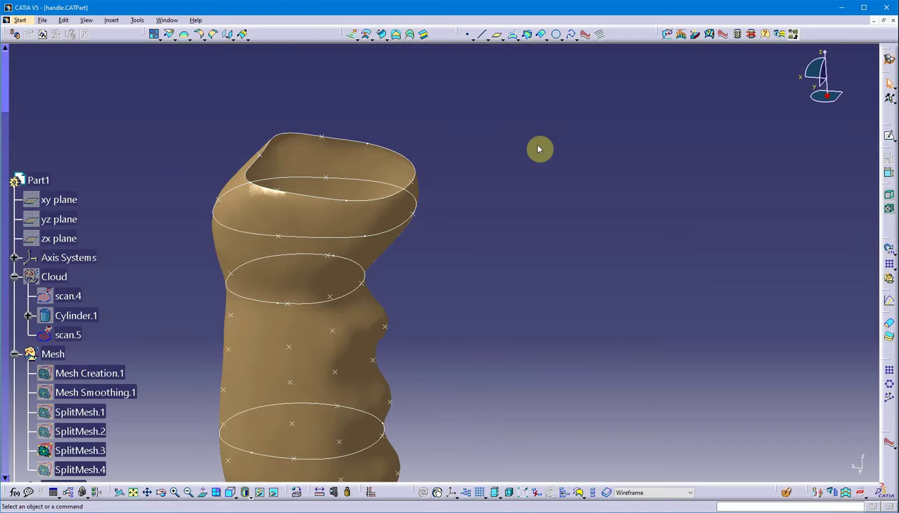
pyautogui.moveTo(481, 204); pyautogui.dragTo(440, 215, button='middle')
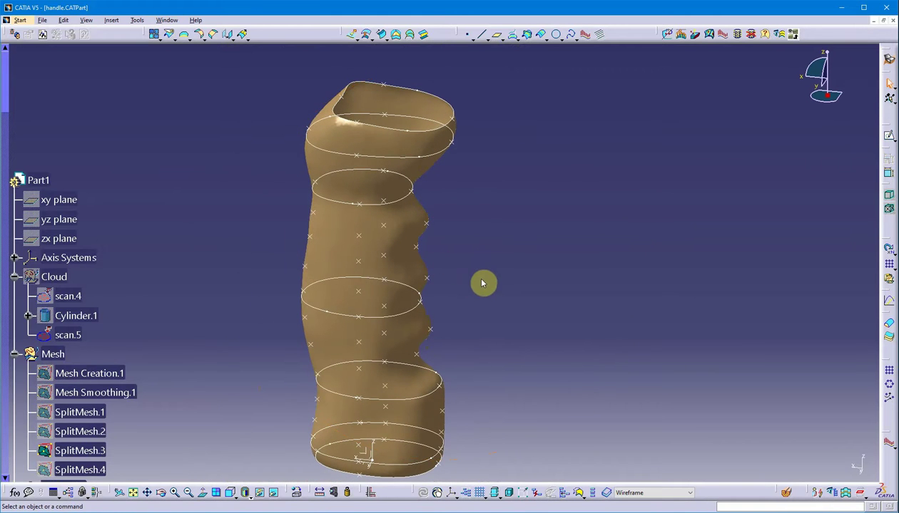
pyautogui.moveTo(459, 355); pyautogui.dragTo(455, 265, button='middle')
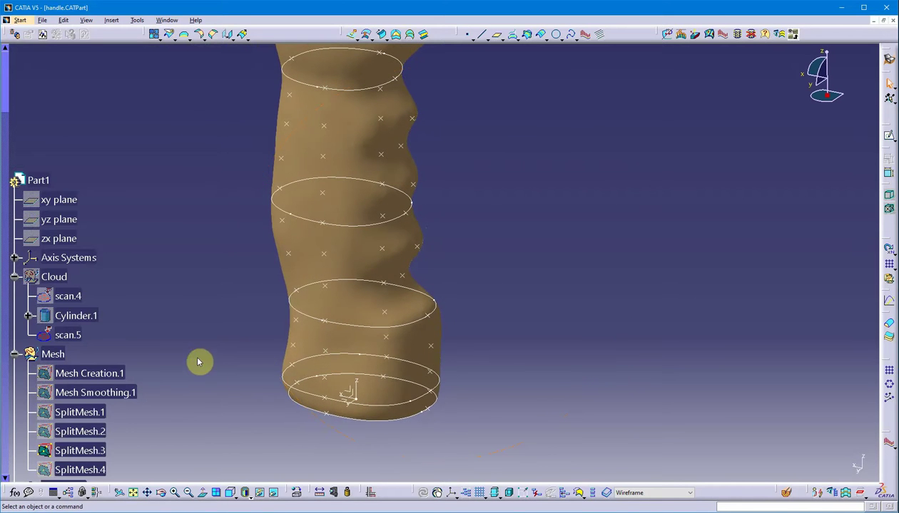
pyautogui.moveTo(198, 361); pyautogui.dragTo(251, 412, button='middle')
pyautogui.scroll(-3, 251, 412)
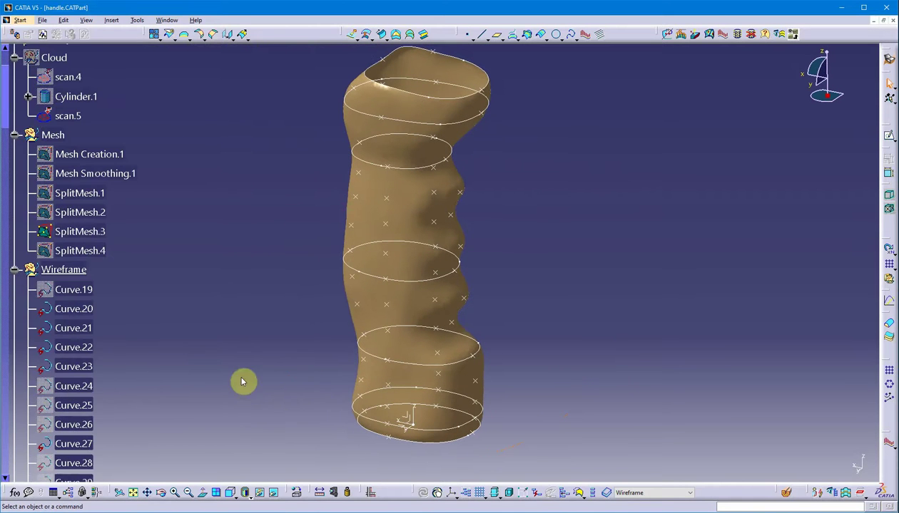
# Step: Insert a geometrical set named Guides and collapse the Wireframe set
pyautogui.click(112, 21)
pyautogui.click(146, 64)
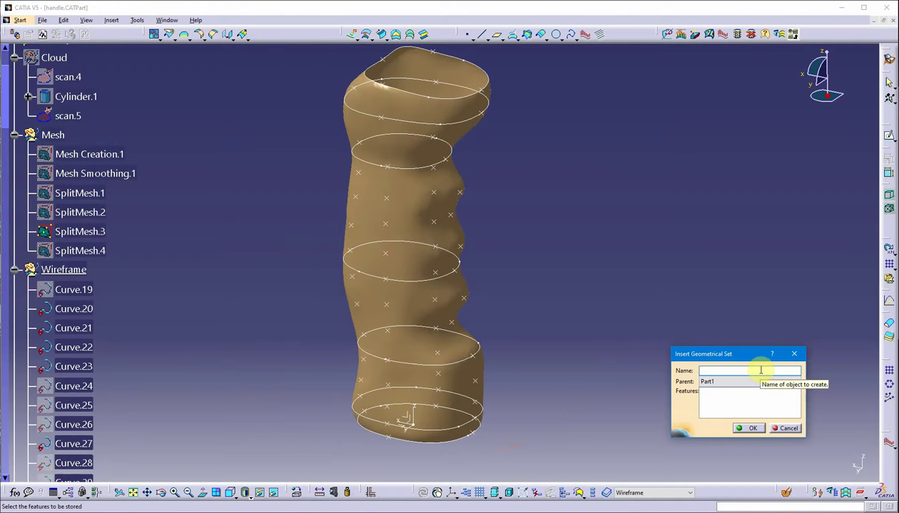
pyautogui.press('Return')
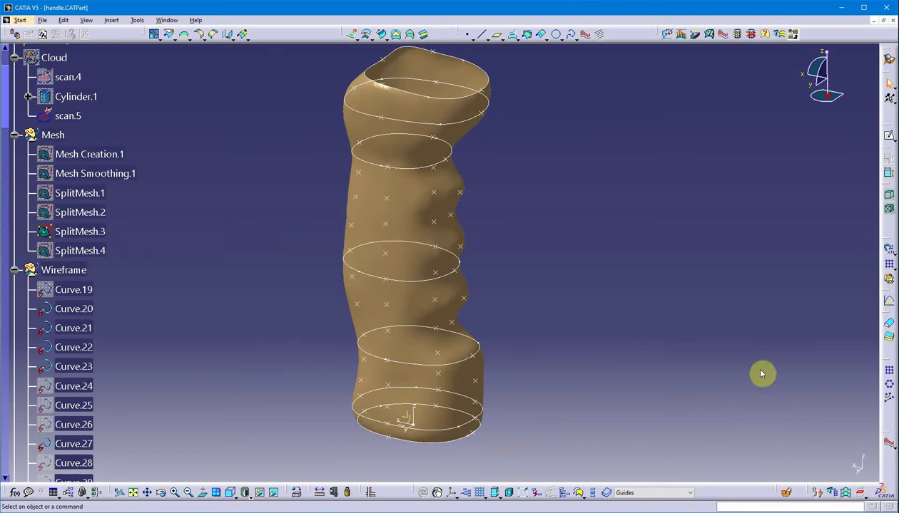
pyautogui.click(15, 271)
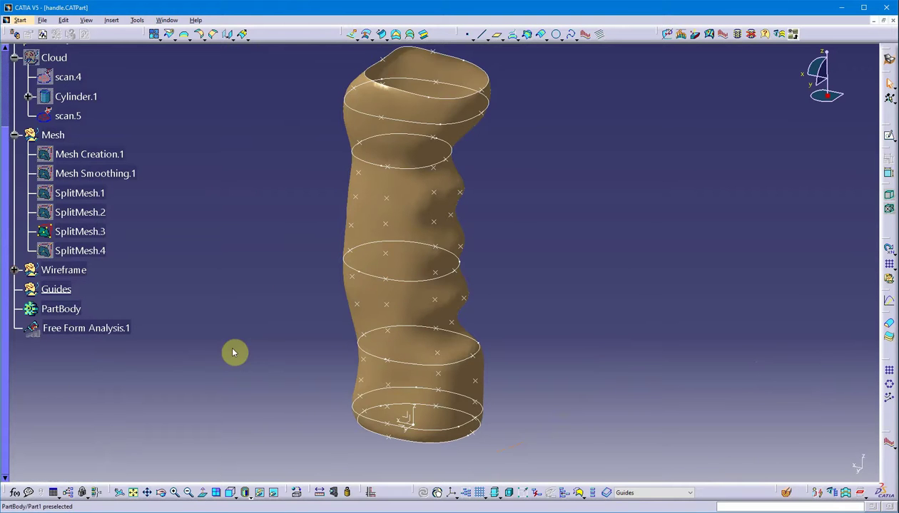
pyautogui.moveTo(234, 353); pyautogui.dragTo(285, 355, button='middle')
pyautogui.moveTo(544, 326); pyautogui.dragTo(454, 246, button='middle')
# Step: Start a spline through the bottom two section curves, the second point tangent to Z
pyautogui.click(571, 34)
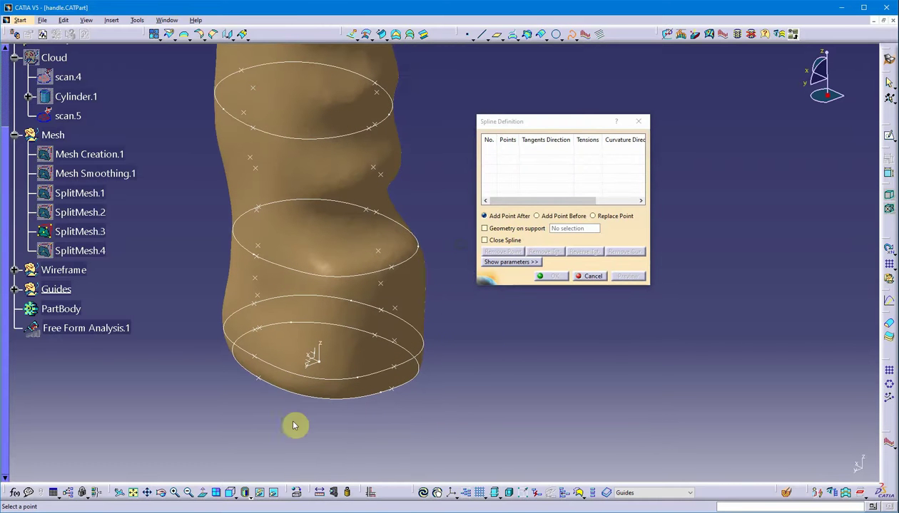
pyautogui.click(257, 378)
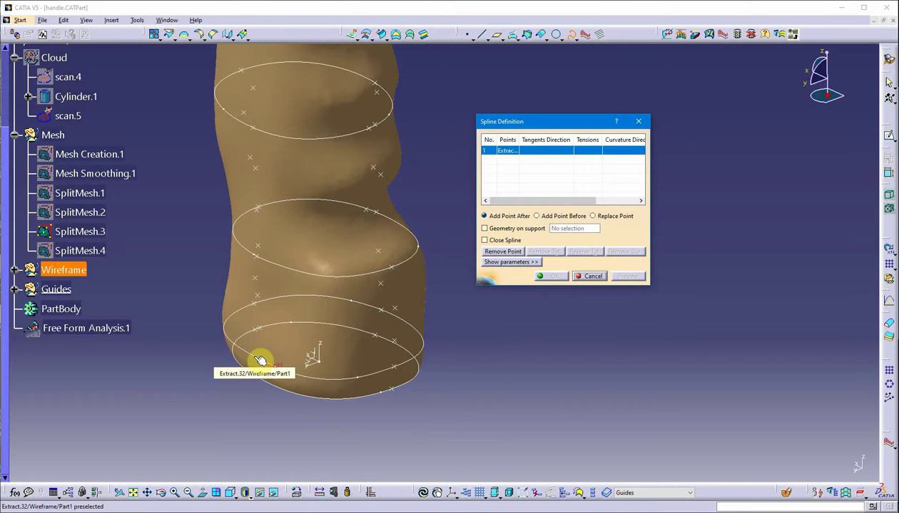
pyautogui.click(259, 360)
pyautogui.moveTo(301, 452); pyautogui.dragTo(271, 382, button='middle')
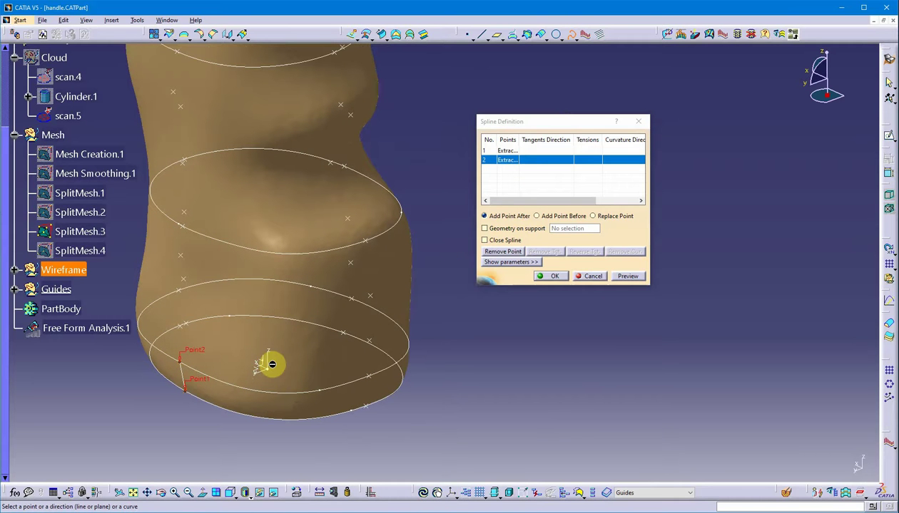
pyautogui.click(272, 365)
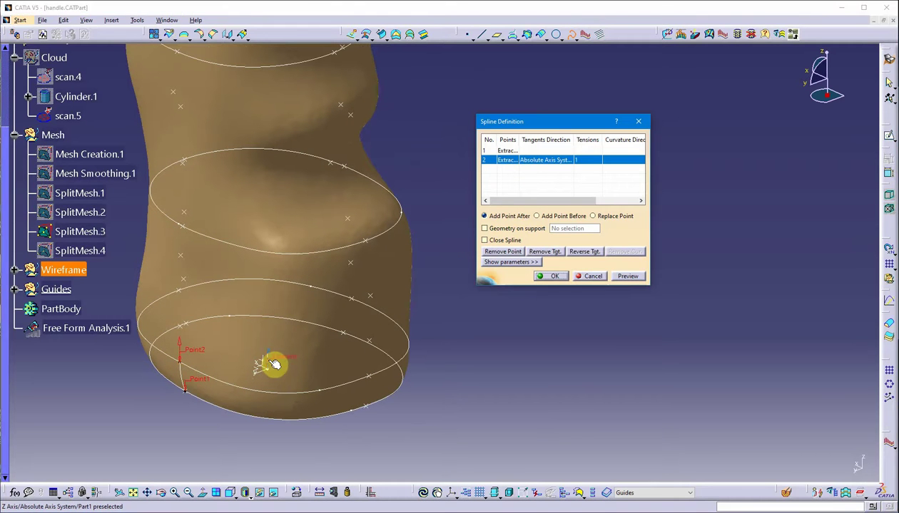
pyautogui.moveTo(233, 341); pyautogui.dragTo(303, 399, button='middle')
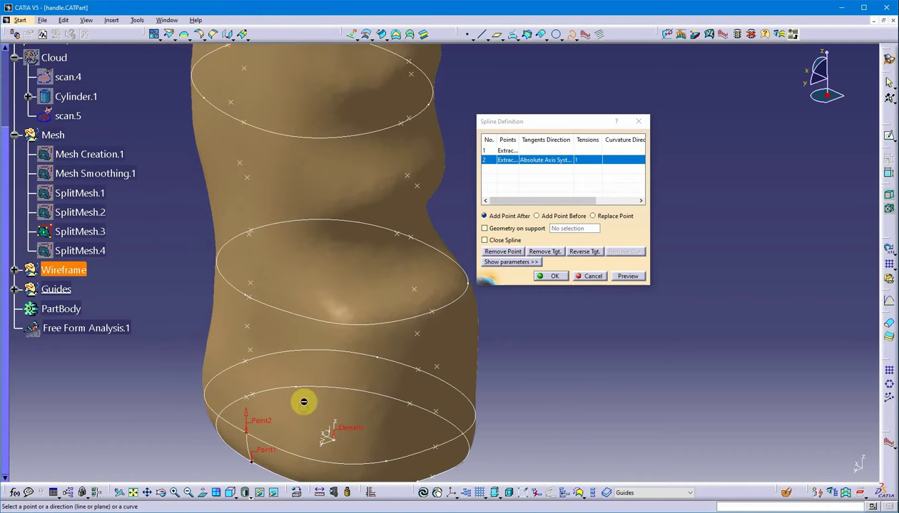
# Step: Add spline points on Extract.38, tangent to the Z axis, and on Extract.44
pyautogui.click(255, 301)
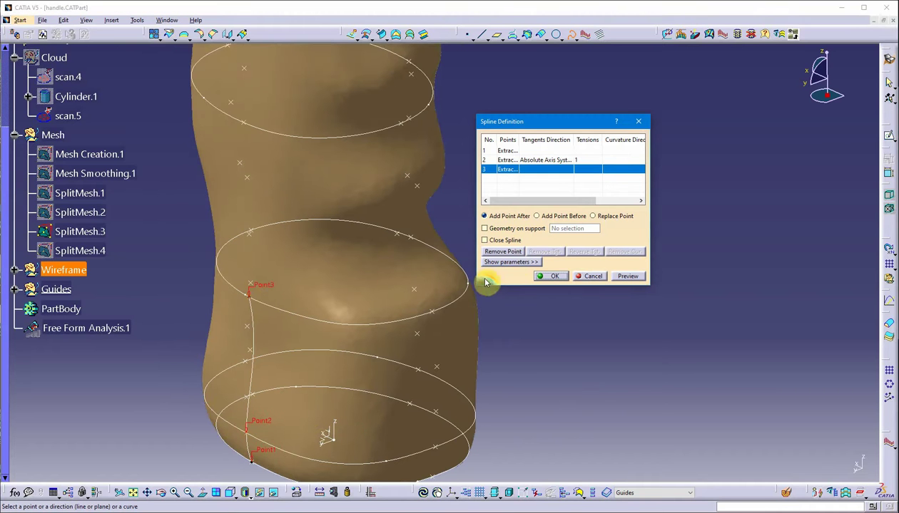
pyautogui.click(333, 429)
pyautogui.click(333, 429)
pyautogui.press('Down')
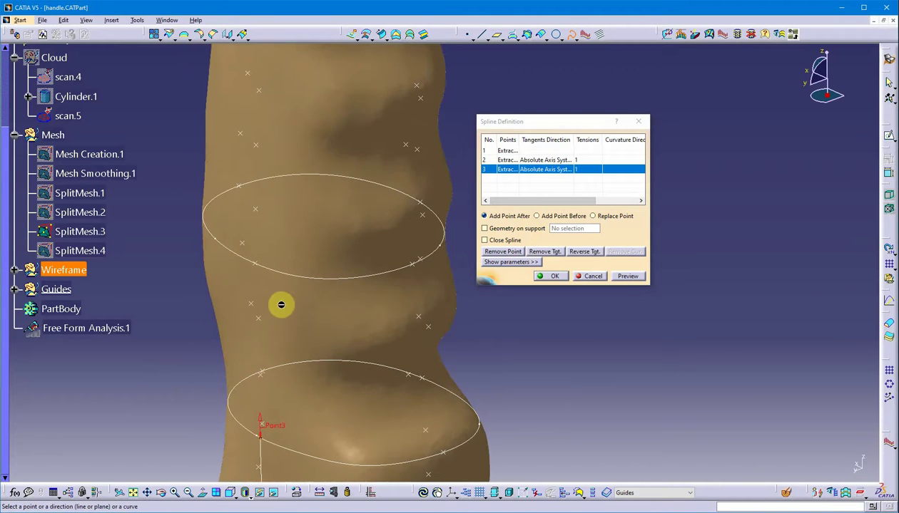
pyautogui.click(257, 264)
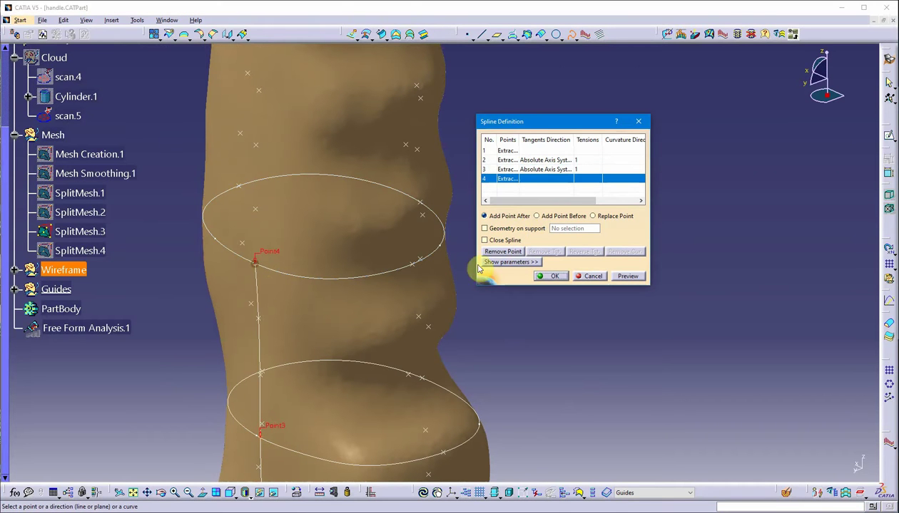
pyautogui.click(527, 261)
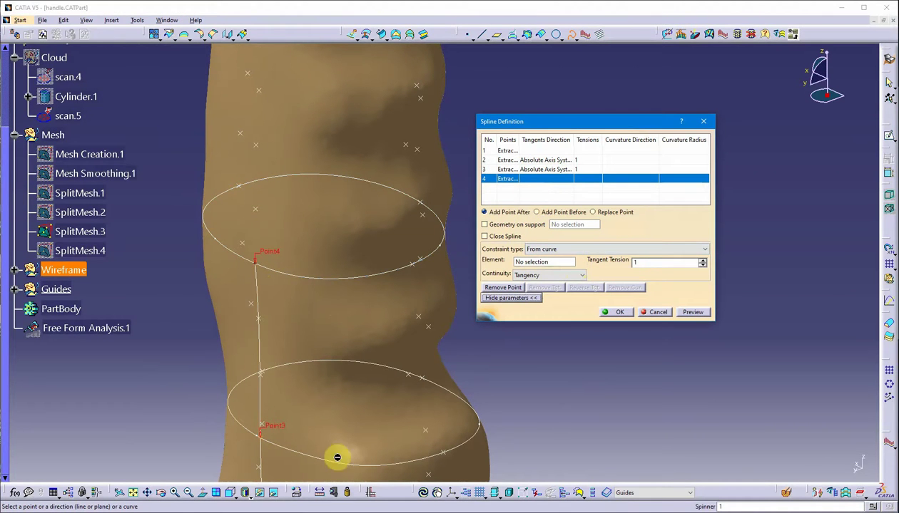
# Step: Make the fourth point tangent to Z and add a fifth point on Extract.52, tangent to Z
pyautogui.moveTo(345, 397); pyautogui.dragTo(325, 296, button='middle')
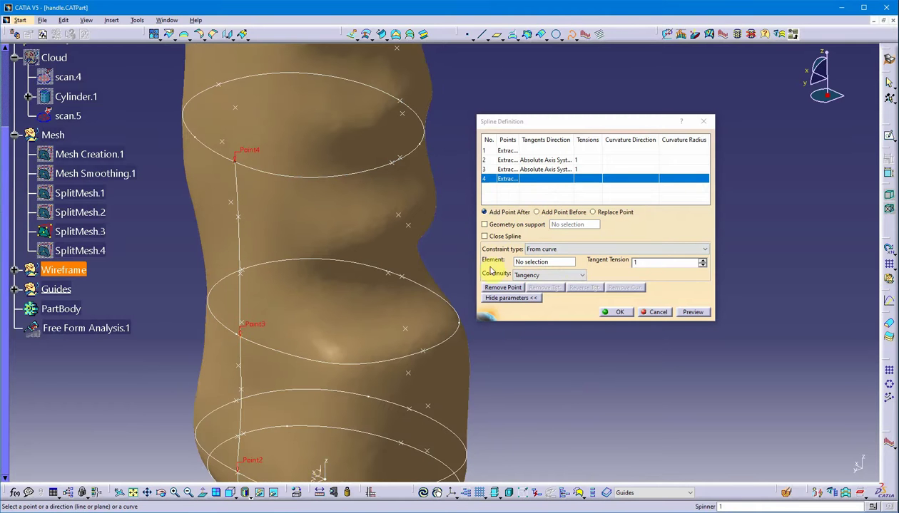
pyautogui.click(554, 263)
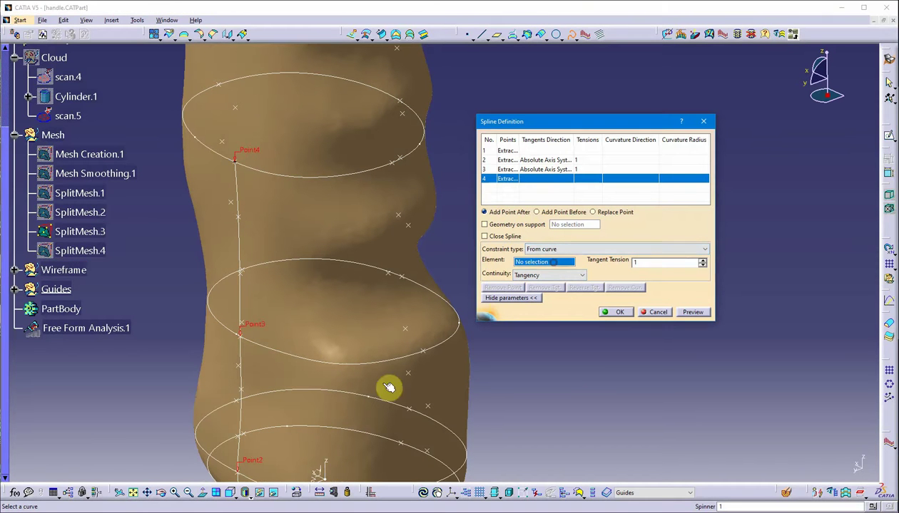
pyautogui.click(328, 474)
pyautogui.moveTo(317, 307); pyautogui.dragTo(335, 487, button='middle')
pyautogui.moveTo(292, 199); pyautogui.dragTo(305, 281, button='middle')
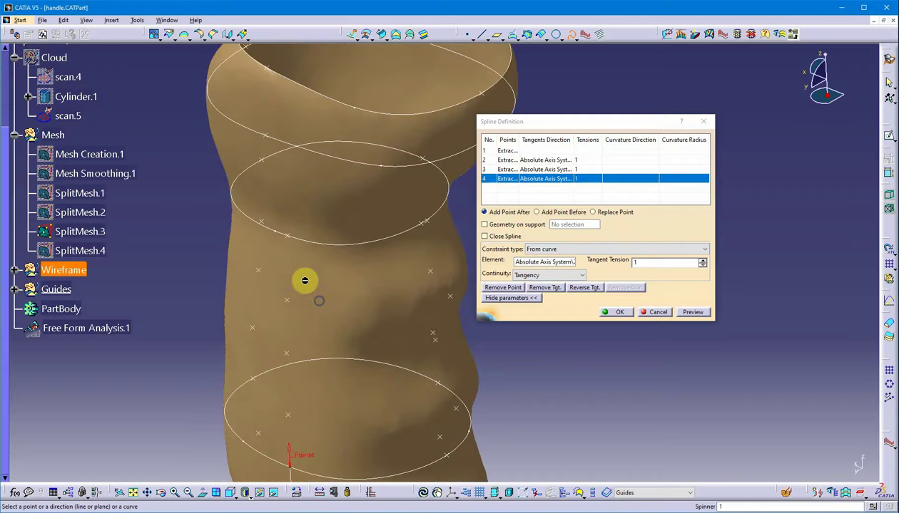
pyautogui.click(294, 240)
pyautogui.moveTo(294, 241); pyautogui.dragTo(296, 331, button='middle')
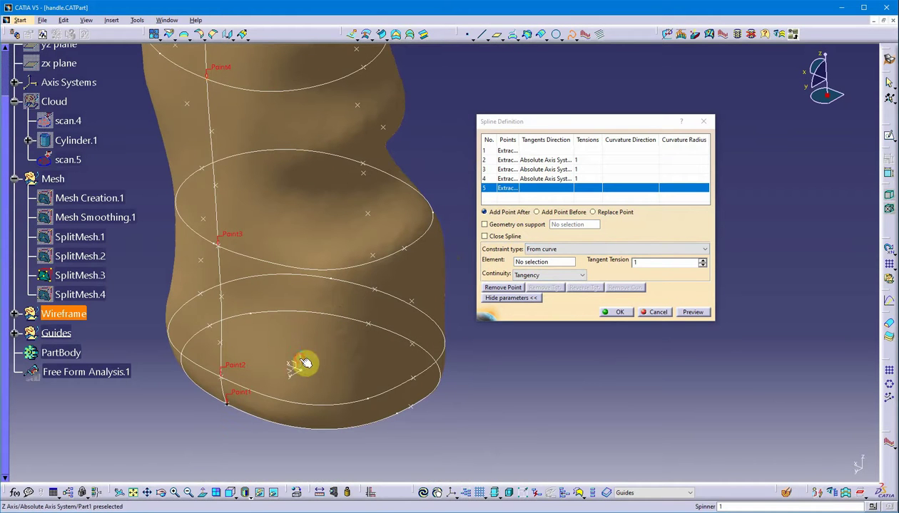
pyautogui.click(305, 364)
# Step: Add a sixth point on Extract.54 tangent to Z and a last point on rim Extract.56
pyautogui.moveTo(297, 155); pyautogui.dragTo(305, 341, button='middle')
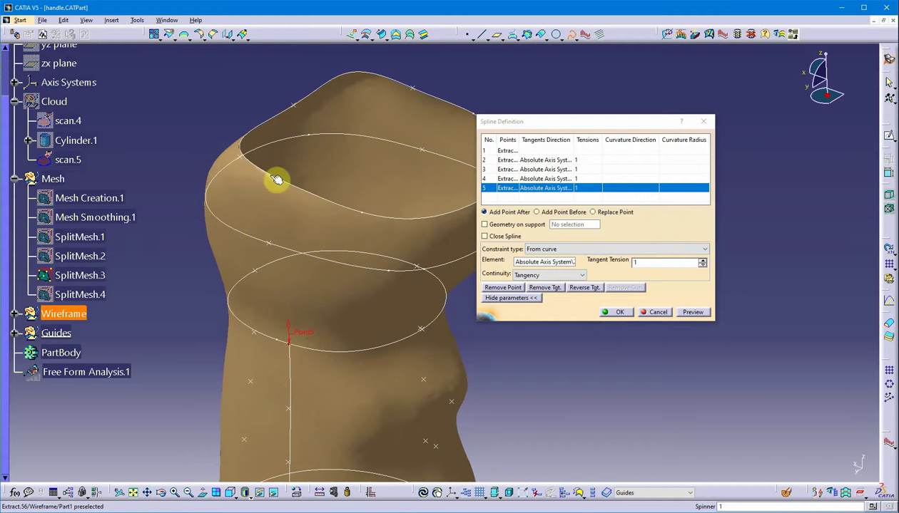
pyautogui.moveTo(281, 293); pyautogui.dragTo(257, 289, button='middle')
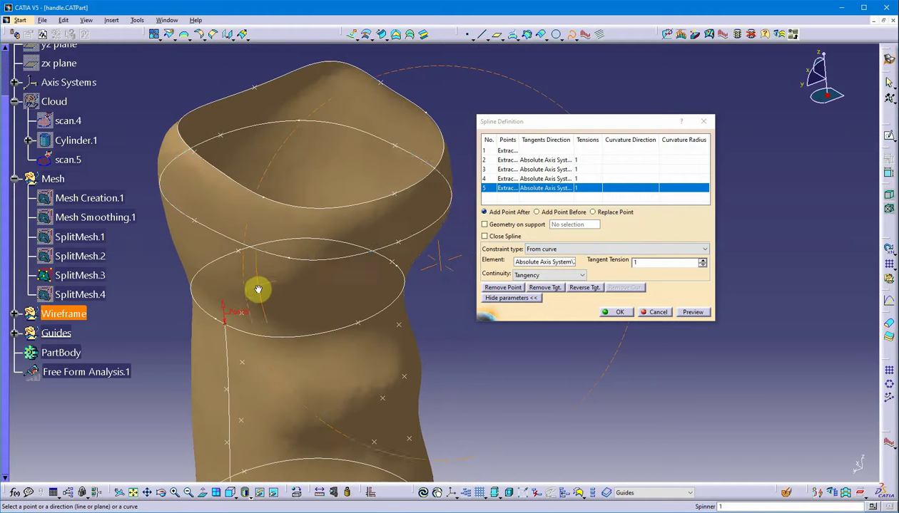
pyautogui.click(193, 219)
pyautogui.moveTo(344, 456); pyautogui.dragTo(363, 96, button='middle')
pyautogui.click(340, 271)
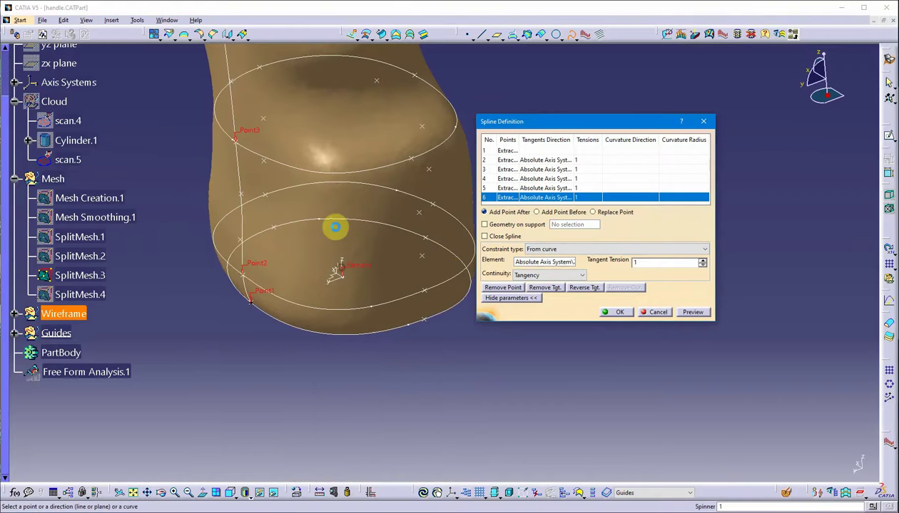
pyautogui.moveTo(335, 225); pyautogui.dragTo(301, 242, button='middle')
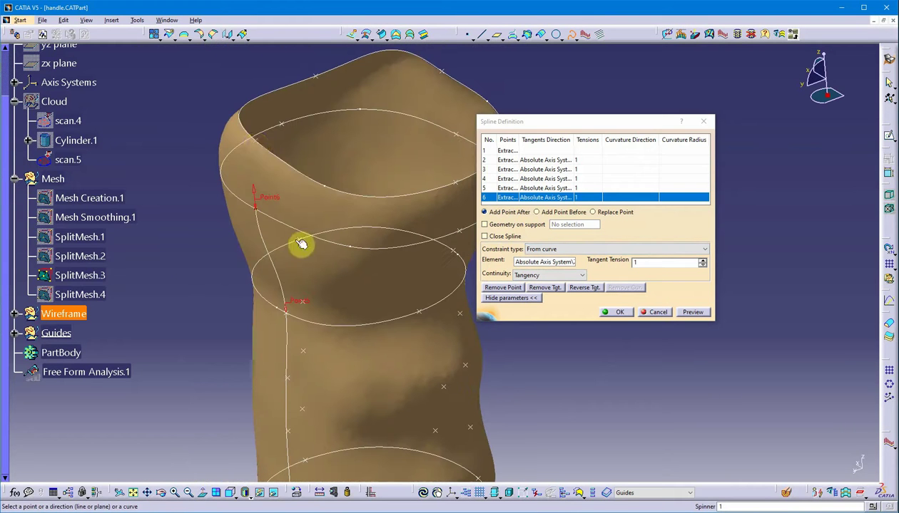
pyautogui.click(262, 145)
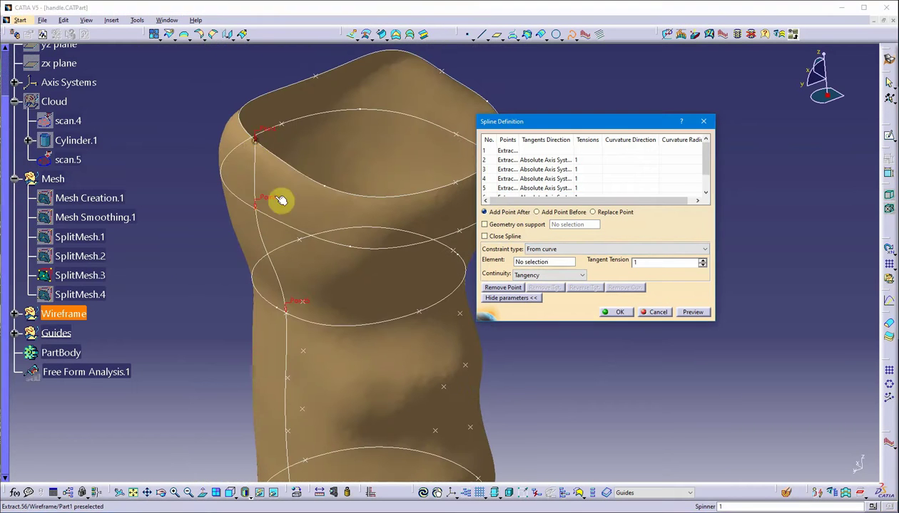
pyautogui.moveTo(323, 251); pyautogui.dragTo(382, 299, button='middle')
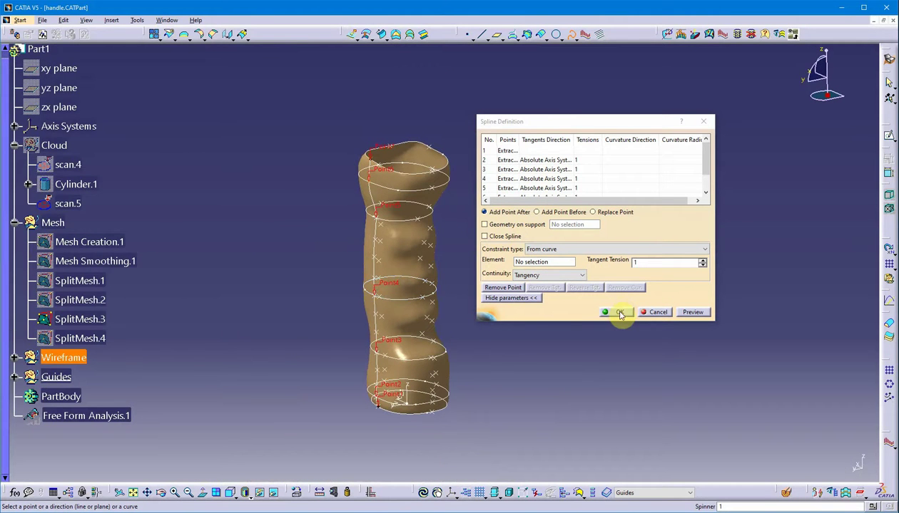
# Step: Create the guide spline, keep a porcupine curvature comb on it, and reopen its definition
pyautogui.click(620, 314)
pyautogui.moveTo(505, 275); pyautogui.dragTo(566, 140, button='middle')
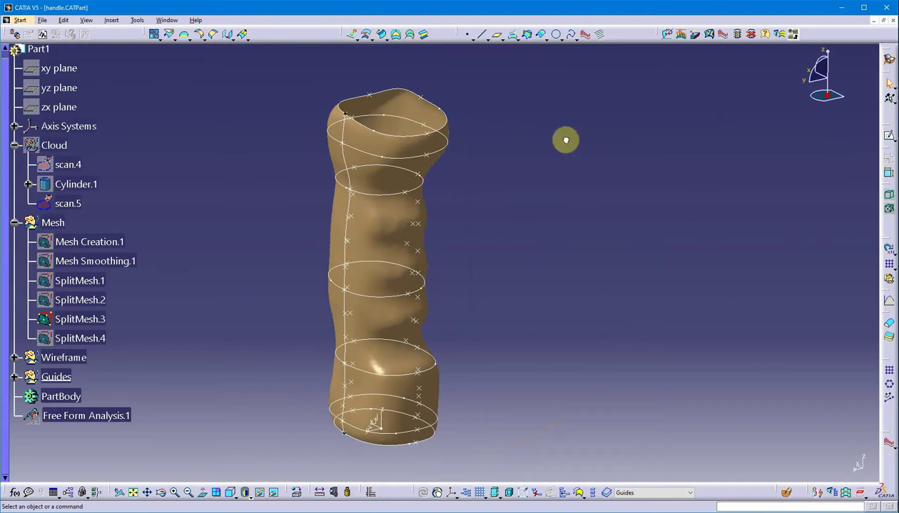
pyautogui.click(584, 34)
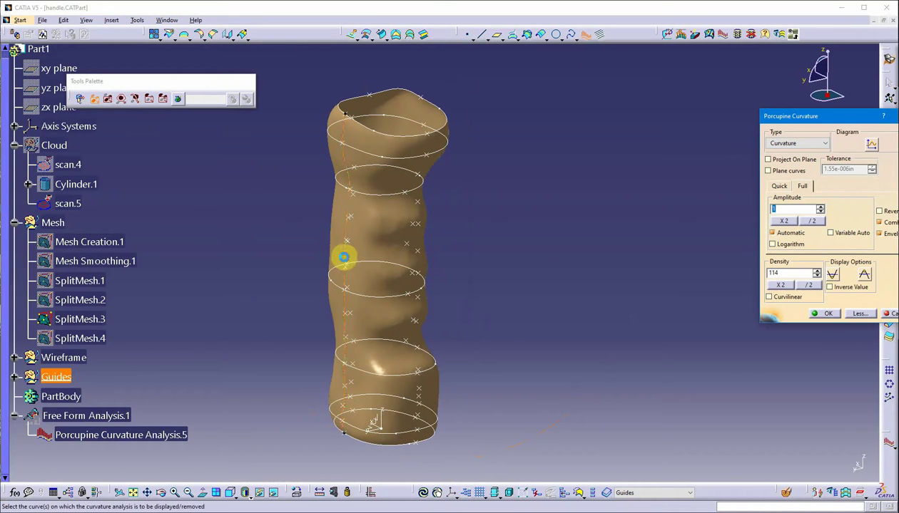
pyautogui.click(344, 256)
pyautogui.moveTo(448, 327); pyautogui.dragTo(435, 299, button='middle')
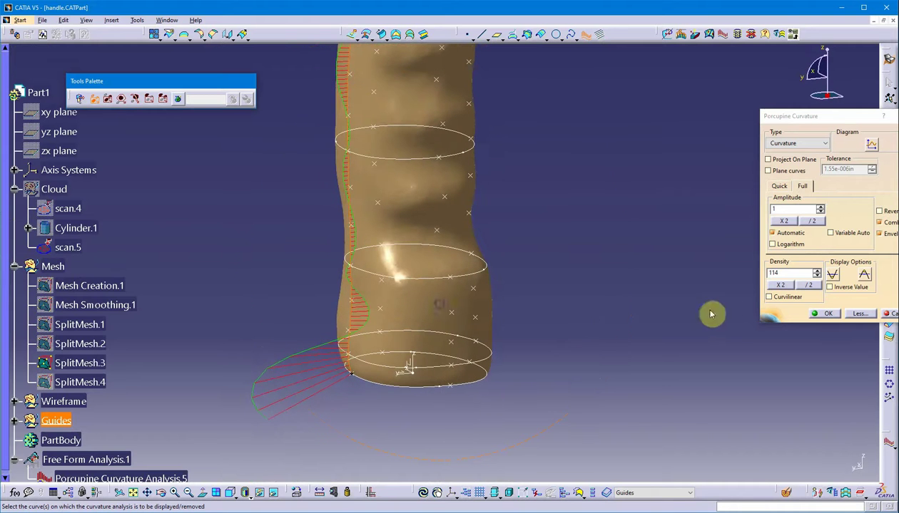
pyautogui.click(831, 314)
pyautogui.moveTo(654, 303); pyautogui.dragTo(570, 299, button='middle')
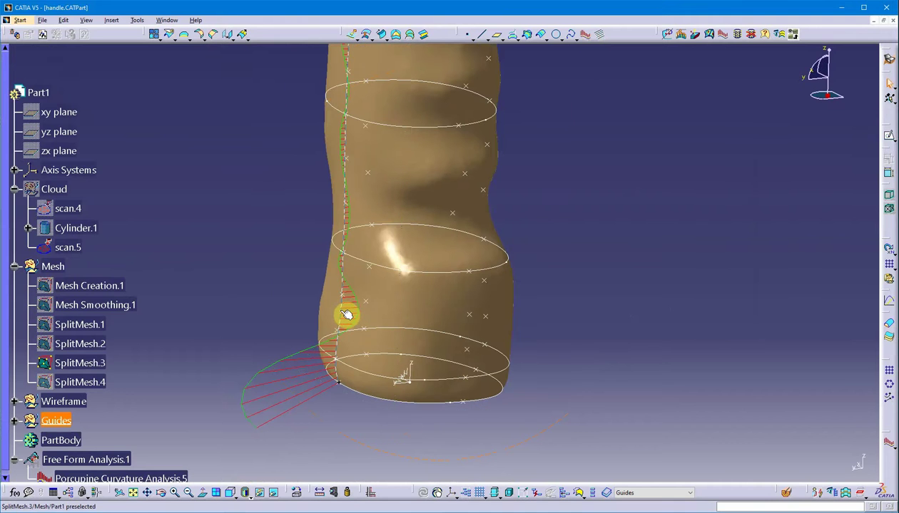
pyautogui.doubleClick(339, 312)
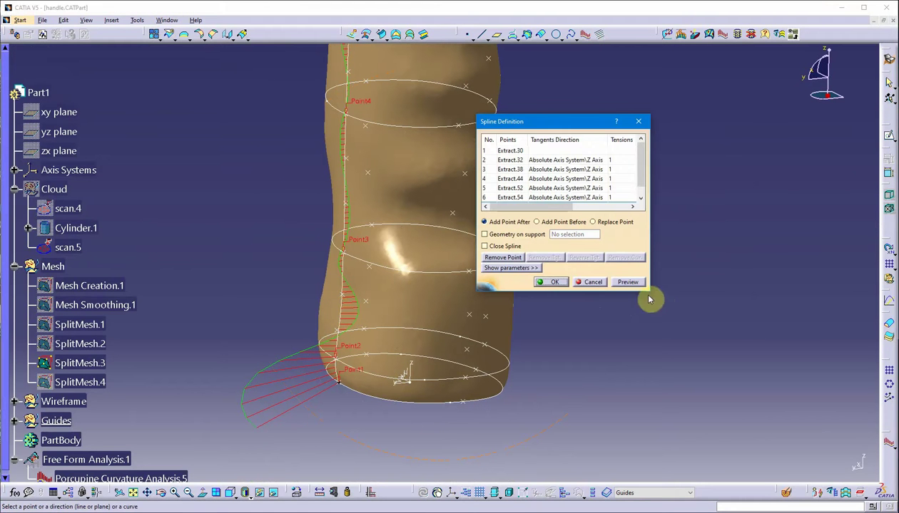
# Step: Enlarge the spline point list and show the tangent settings of point 3, Extract.38
pyautogui.moveTo(651, 294); pyautogui.dragTo(744, 367)
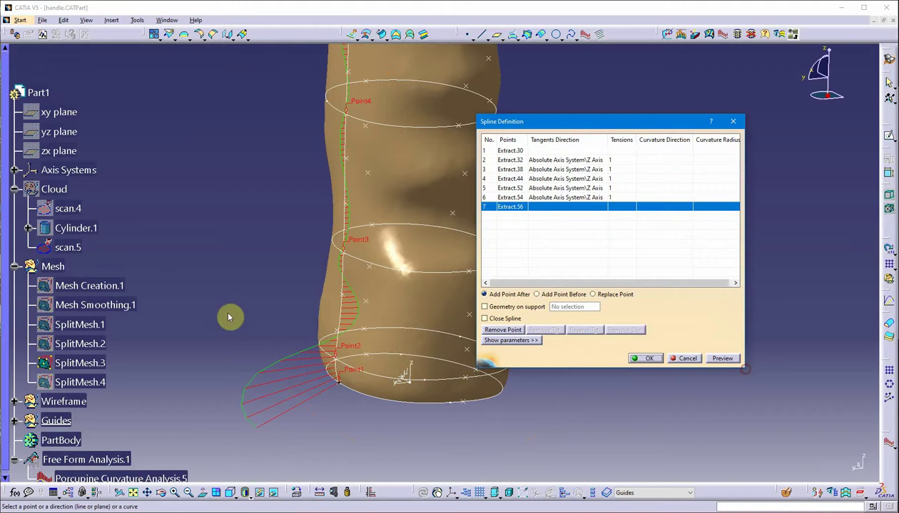
pyautogui.moveTo(230, 315); pyautogui.dragTo(293, 307, button='middle')
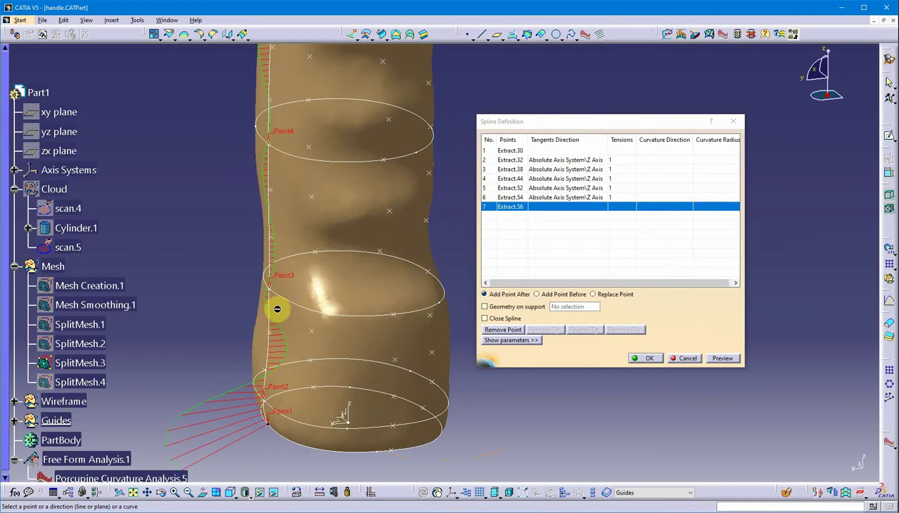
pyautogui.click(518, 172)
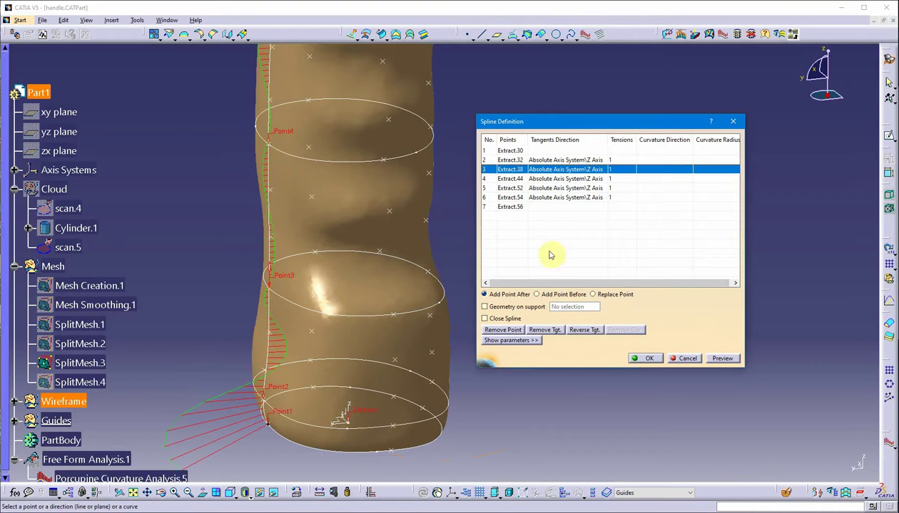
pyautogui.click(528, 340)
pyautogui.moveTo(456, 332); pyautogui.dragTo(397, 332, button='middle')
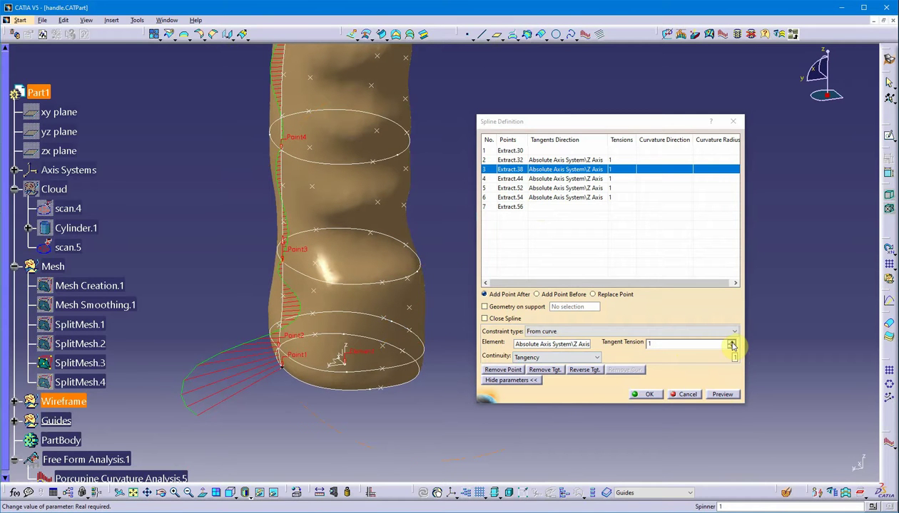
# Step: Set tangent tension 1.1 at point 3 and 1.3 at point 2
pyautogui.click(731, 344)
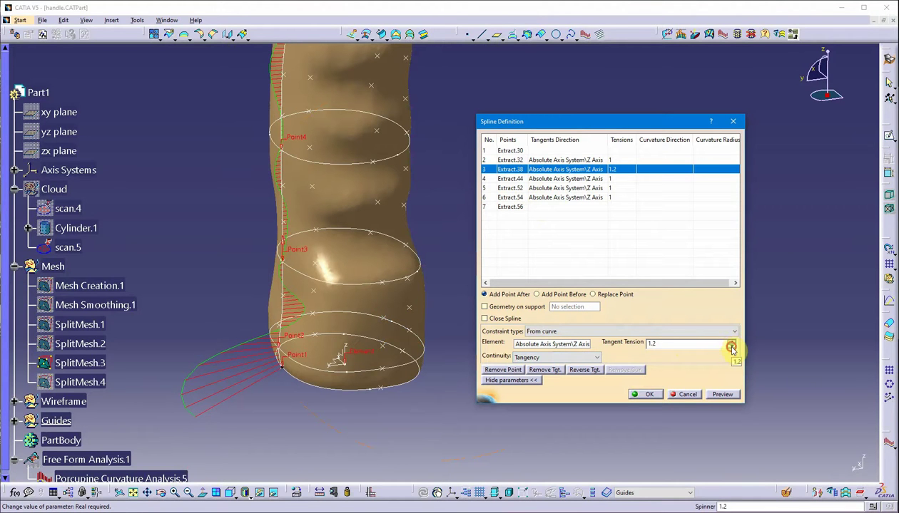
pyautogui.click(573, 159)
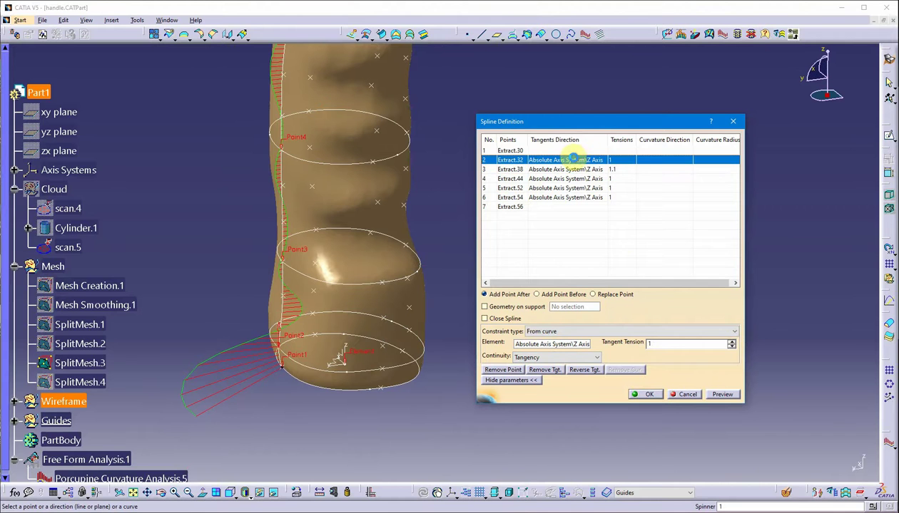
pyautogui.click(731, 348)
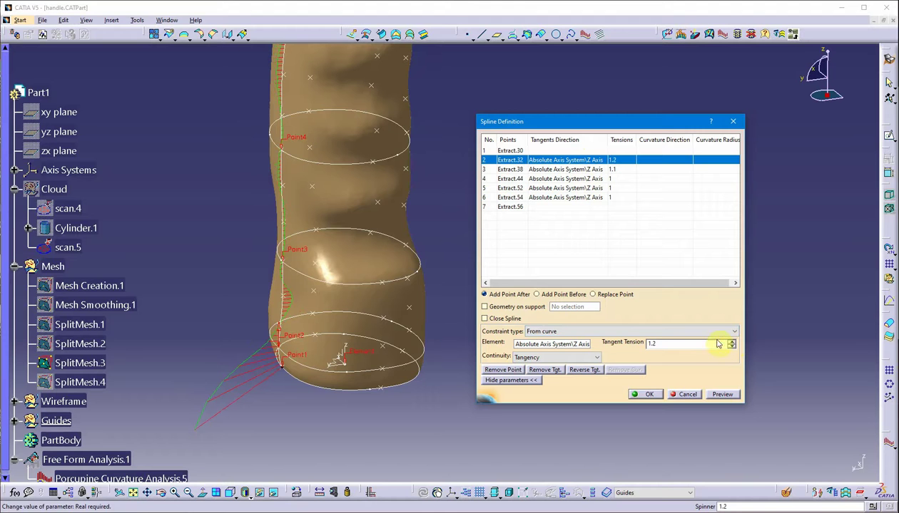
pyautogui.moveTo(342, 282); pyautogui.dragTo(361, 363, button='middle')
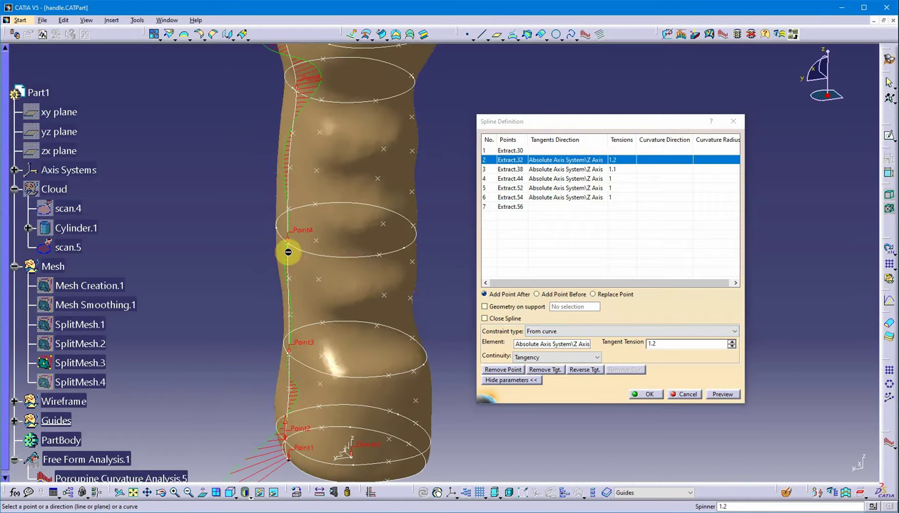
pyautogui.click(731, 340)
pyautogui.moveTo(368, 261); pyautogui.dragTo(369, 287, button='middle')
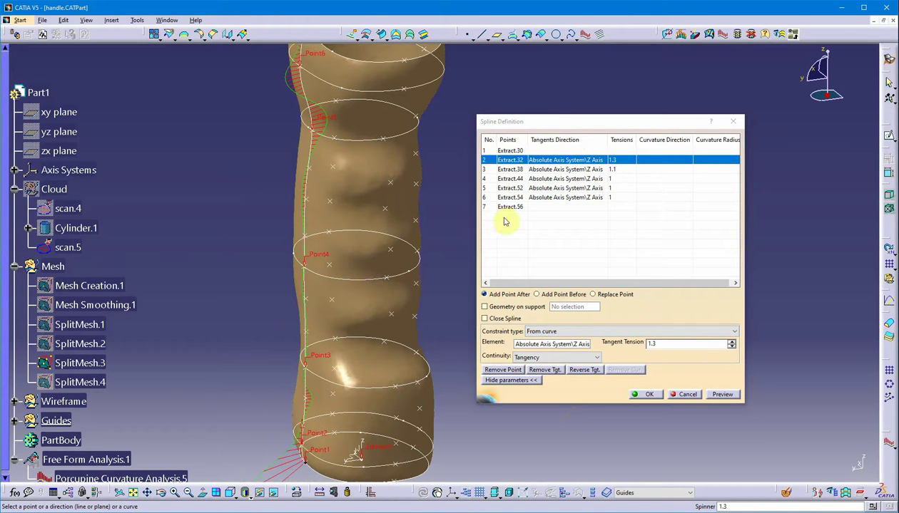
# Step: Try tension changes on points 4, 5 and 6, leaving them at 1
pyautogui.click(512, 178)
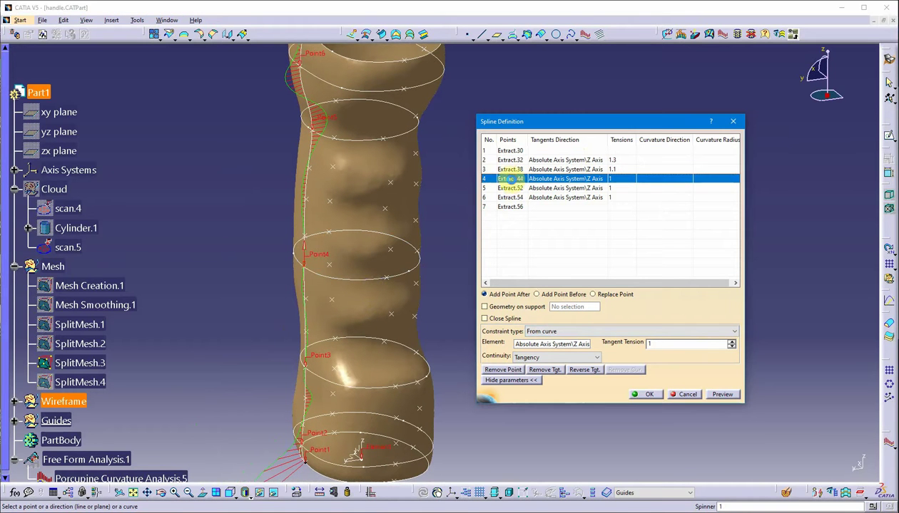
pyautogui.click(731, 343)
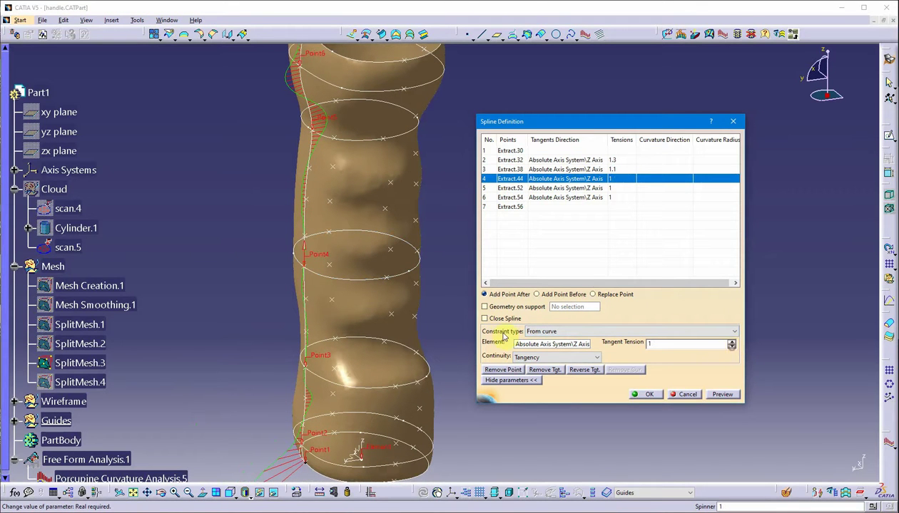
pyautogui.moveTo(412, 274); pyautogui.dragTo(263, 235, button='middle')
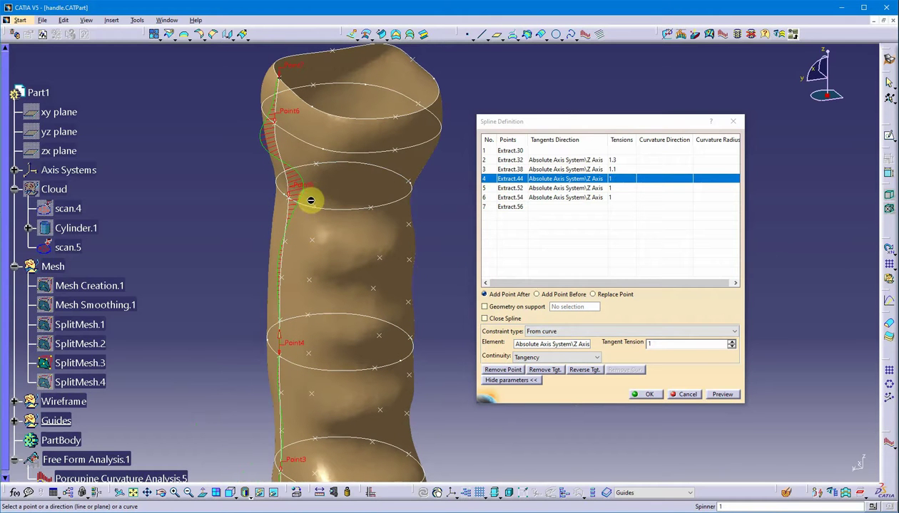
pyautogui.click(517, 188)
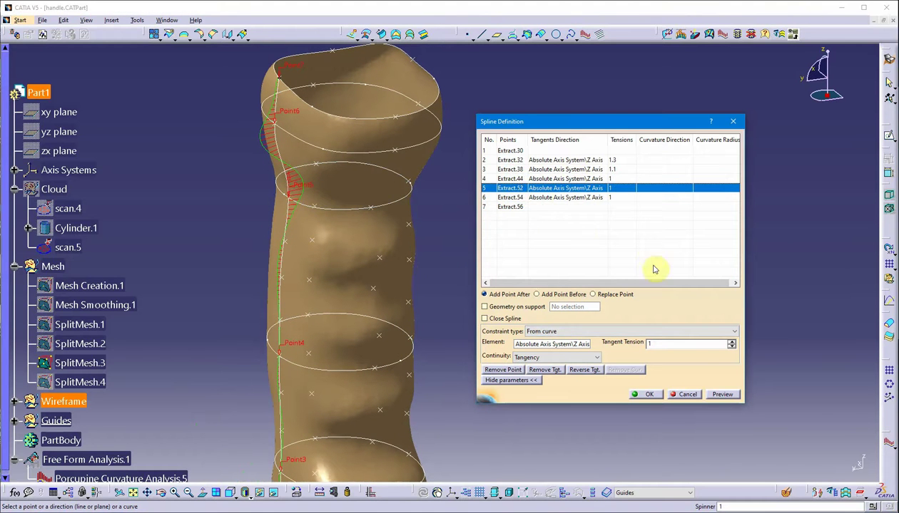
pyautogui.click(731, 348)
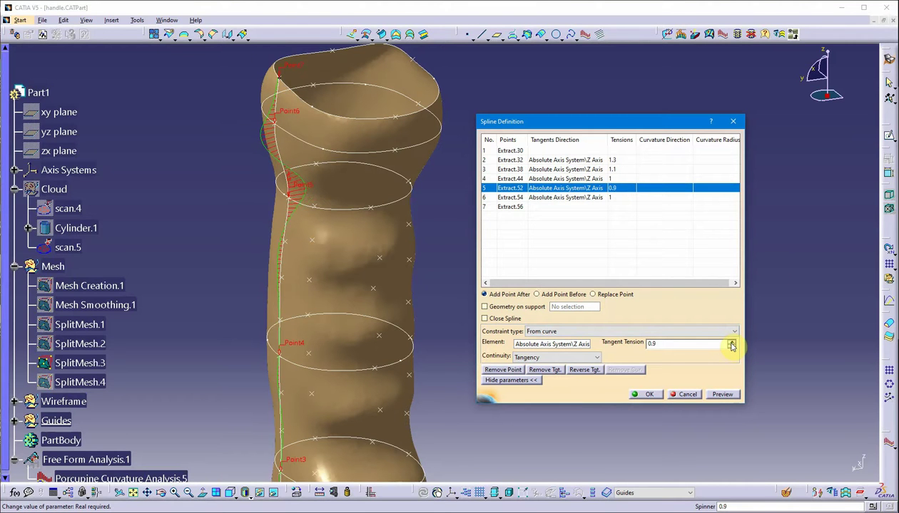
pyautogui.click(503, 198)
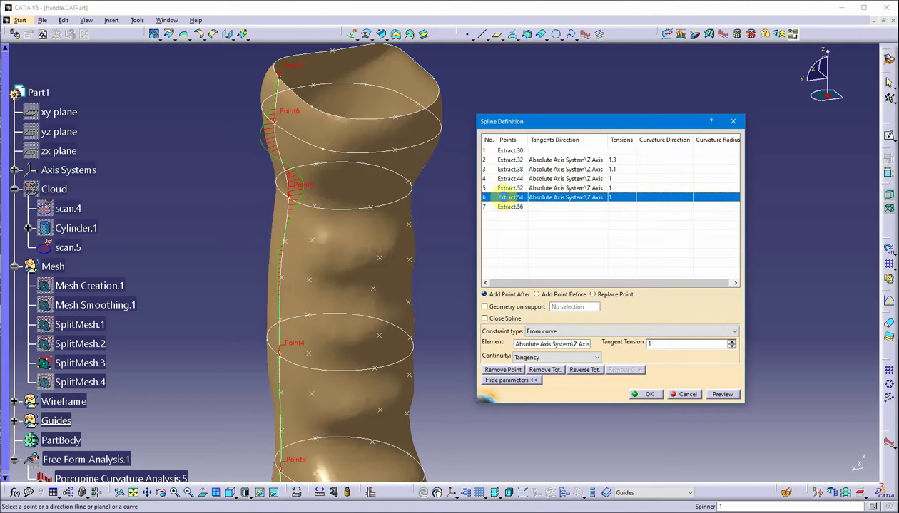
pyautogui.click(732, 349)
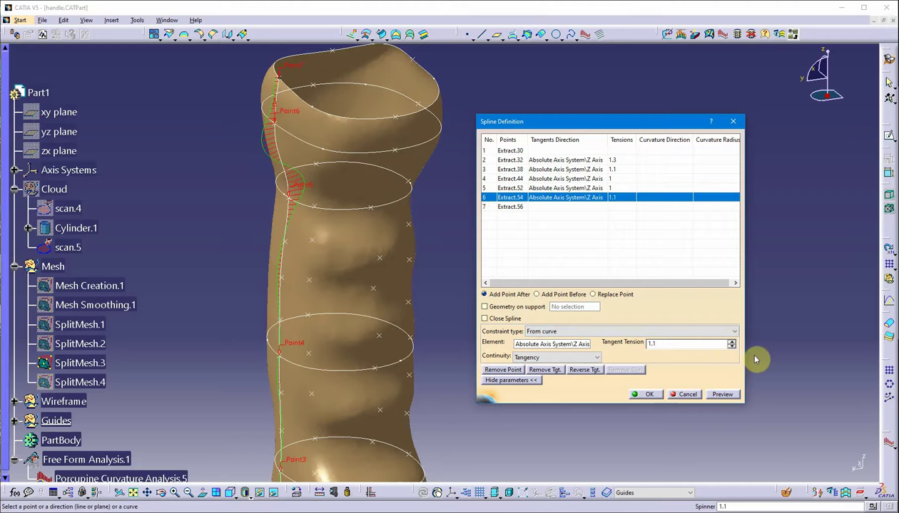
pyautogui.click(732, 347)
pyautogui.moveTo(417, 373); pyautogui.dragTo(356, 338, button='middle')
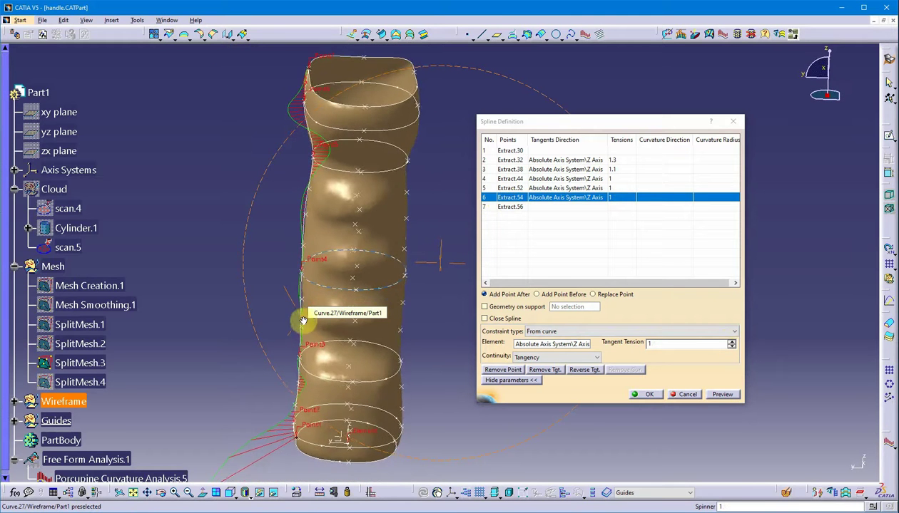
pyautogui.moveTo(322, 325); pyautogui.dragTo(473, 203, button='middle')
pyautogui.scroll(2, 301, 290)
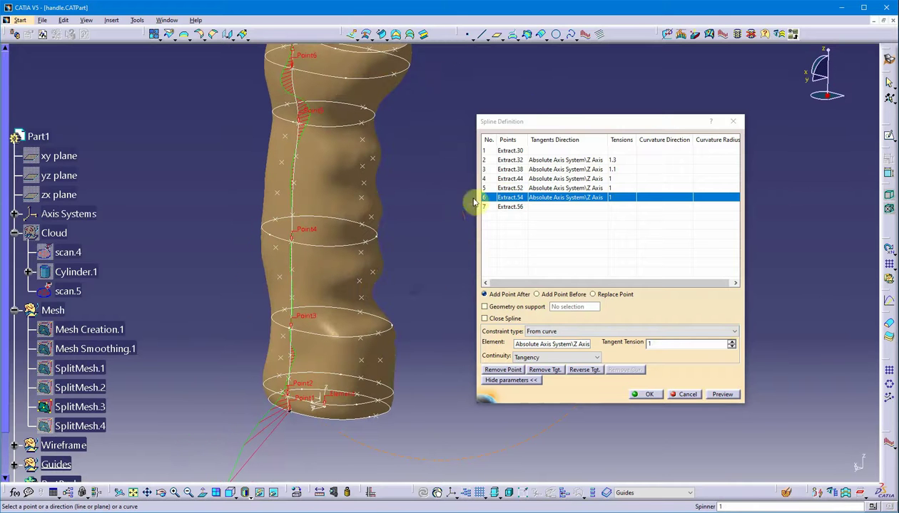
# Step: Remove the Extract.38 point (row 3) from the guide spline
pyautogui.click(514, 170)
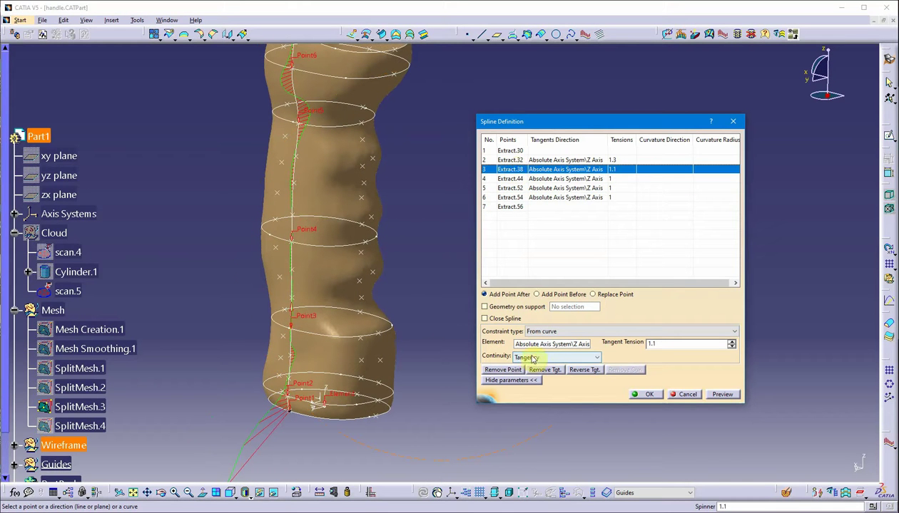
pyautogui.click(503, 370)
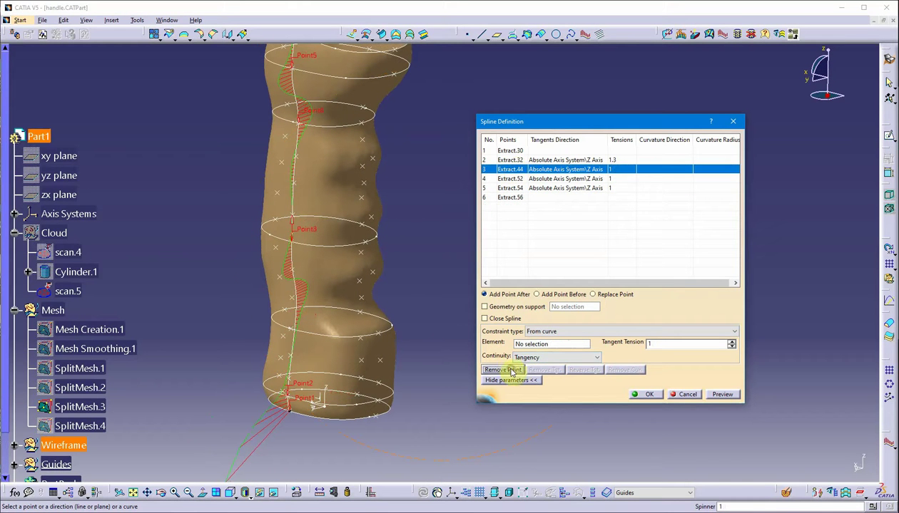
pyautogui.moveTo(357, 300); pyautogui.dragTo(335, 289, button='middle')
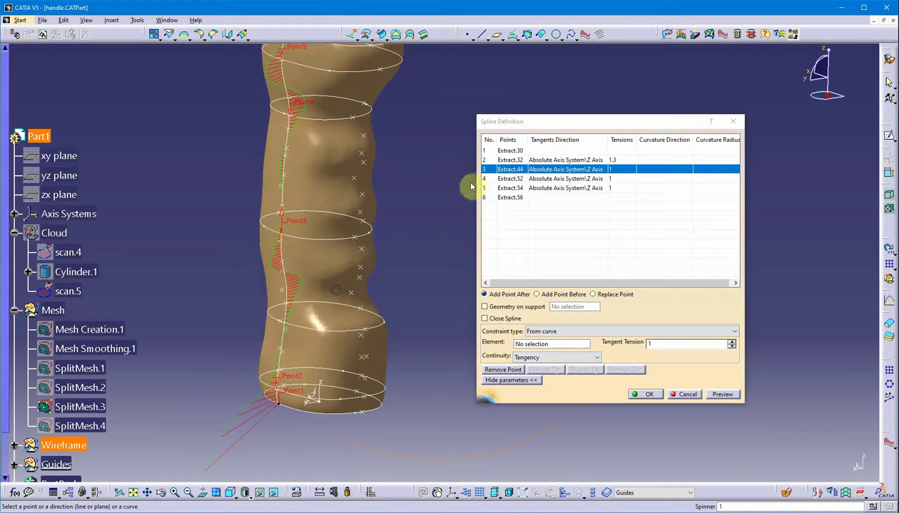
# Step: Set tangent tension 1.1 on spline points 2 and 3, checking the curvature comb
pyautogui.click(731, 349)
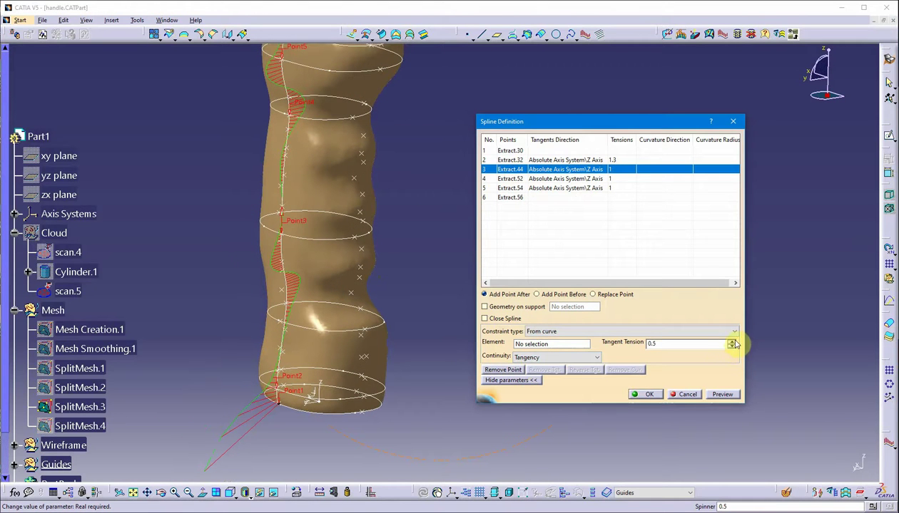
pyautogui.click(733, 342)
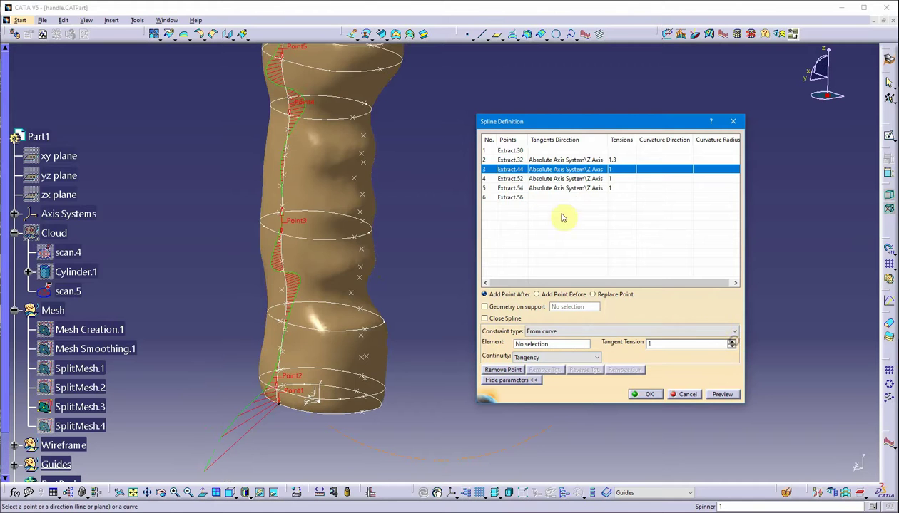
pyautogui.click(540, 171)
pyautogui.moveTo(435, 289); pyautogui.dragTo(563, 318, button='middle')
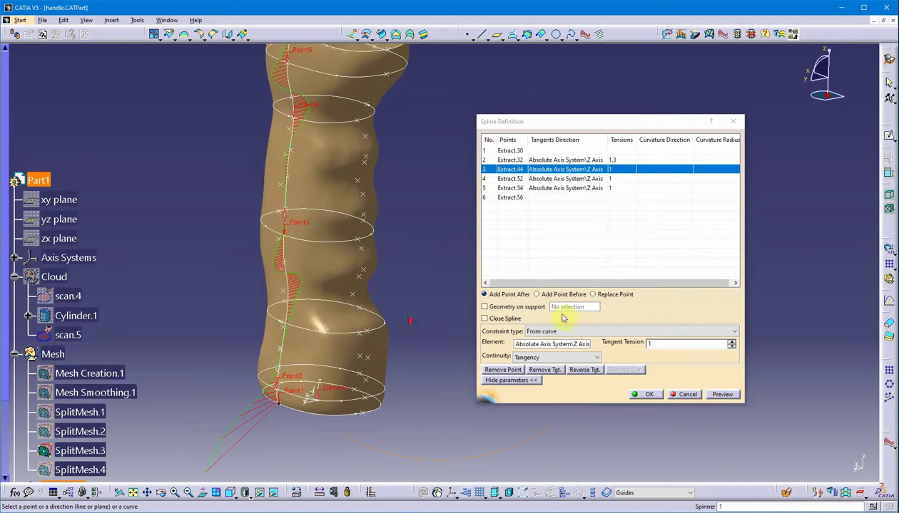
pyautogui.click(732, 348)
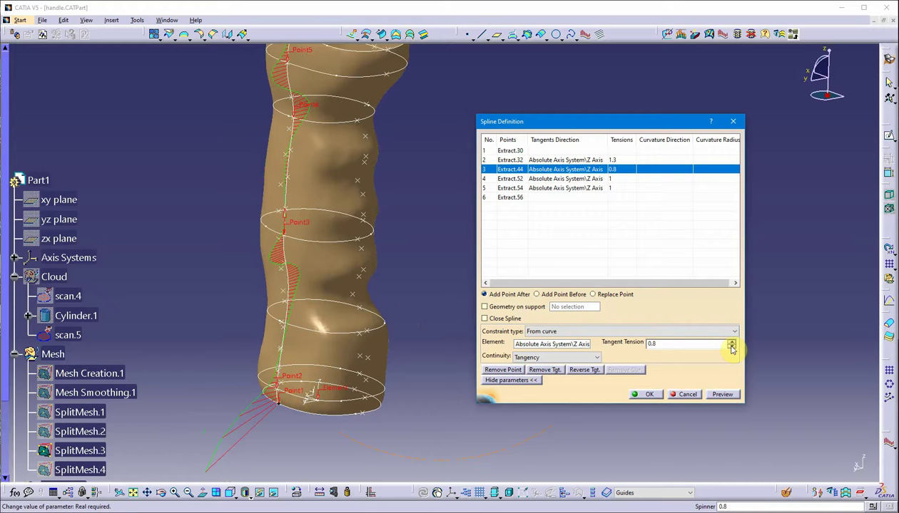
pyautogui.click(560, 162)
pyautogui.click(731, 348)
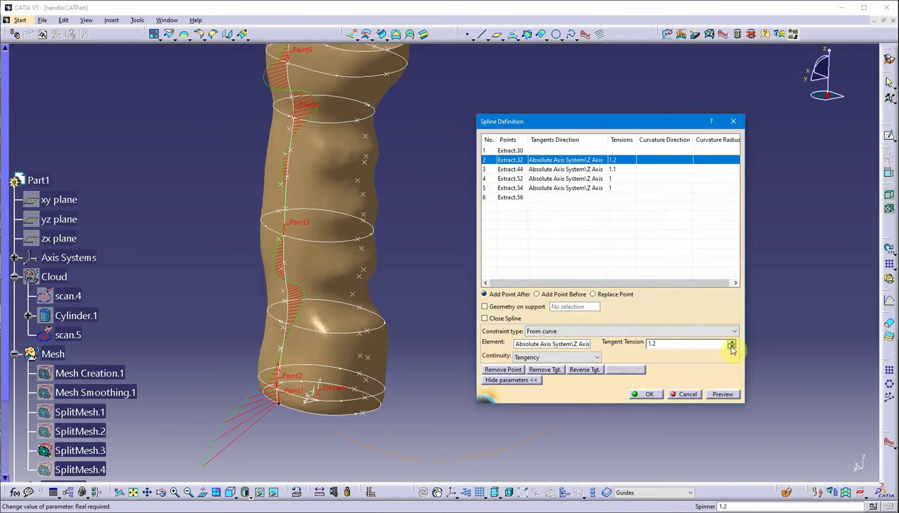
pyautogui.click(731, 348)
pyautogui.moveTo(388, 323); pyautogui.dragTo(391, 371, button='middle')
# Step: Accept the Spline Definition and inspect the six-point guide spline and porcupine comb on the handle
pyautogui.click(646, 395)
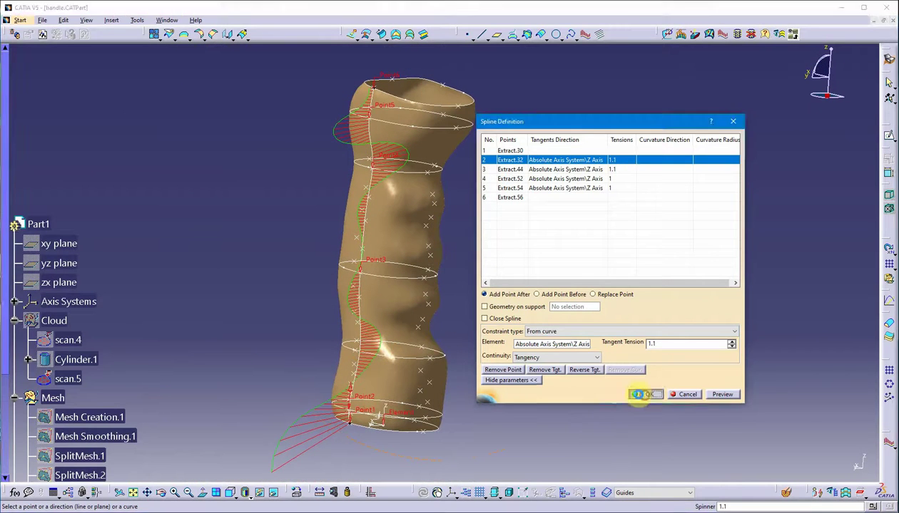
pyautogui.moveTo(513, 319); pyautogui.dragTo(436, 312, button='middle')
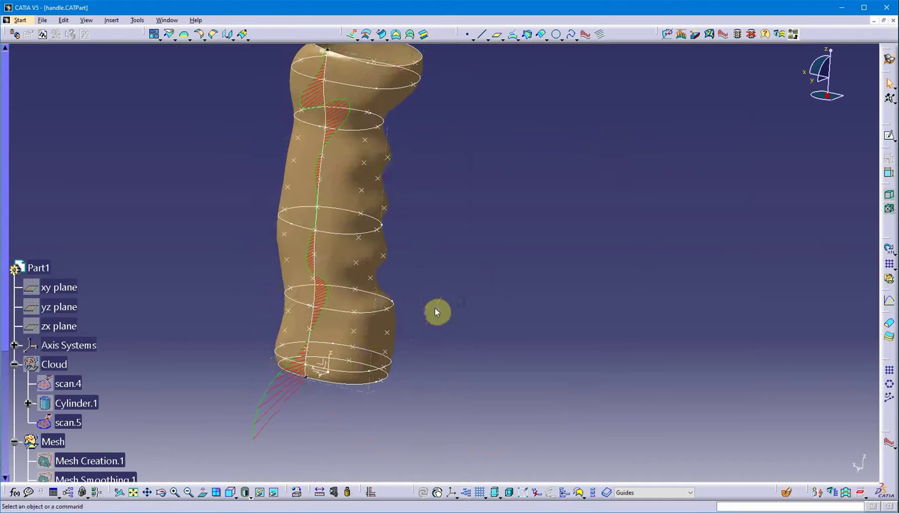
pyautogui.moveTo(487, 347); pyautogui.dragTo(480, 320, button='middle')
pyautogui.moveTo(362, 324); pyautogui.dragTo(367, 344, button='middle')
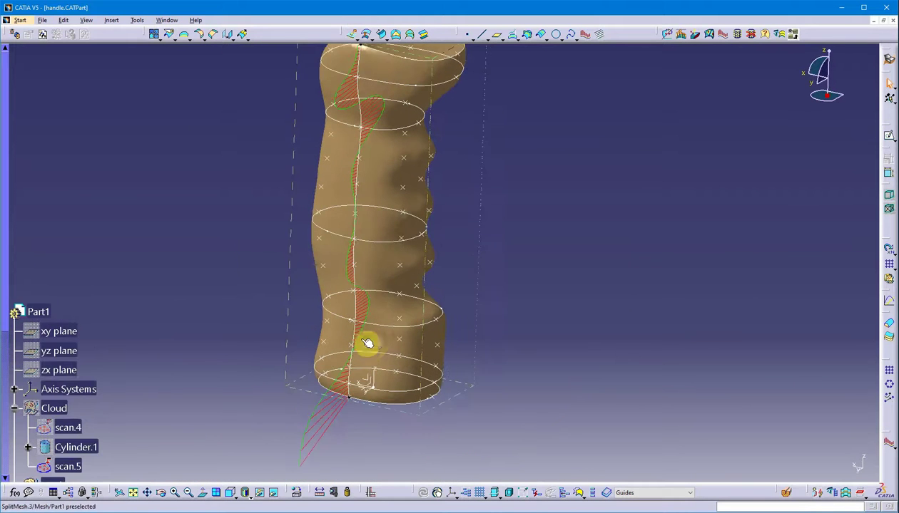